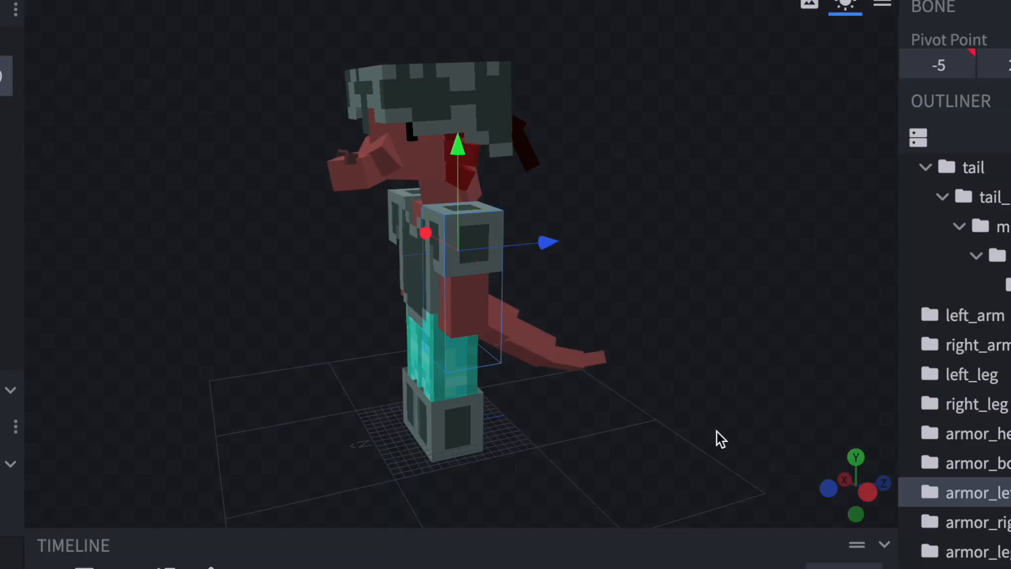
Examine the example player models and their tails from several angles.
{"action": "left_click_drag", "start_coordinate": [546, 430], "coordinate": [492, 425]}
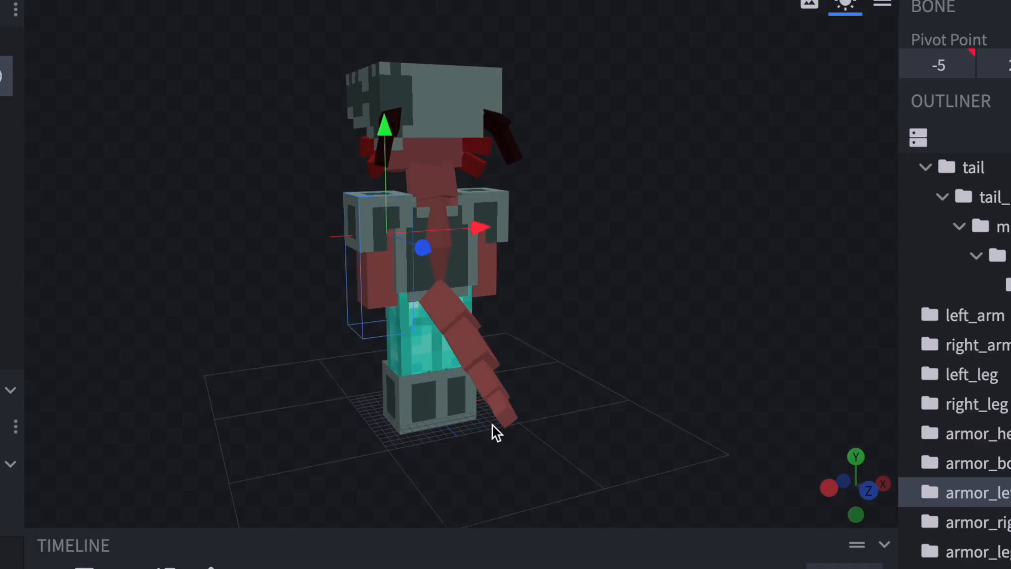
{"action": "left_click_drag", "start_coordinate": [693, 371], "coordinate": [289, 374]}
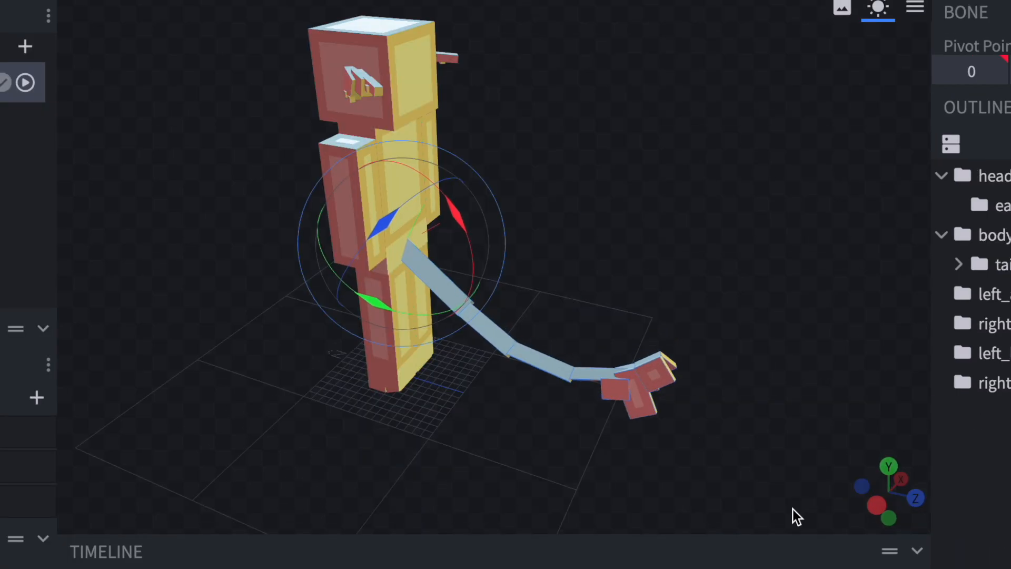
{"action": "left_click_drag", "start_coordinate": [793, 510], "coordinate": [482, 481]}
{"action": "left_click_drag", "start_coordinate": [529, 514], "coordinate": [604, 560]}
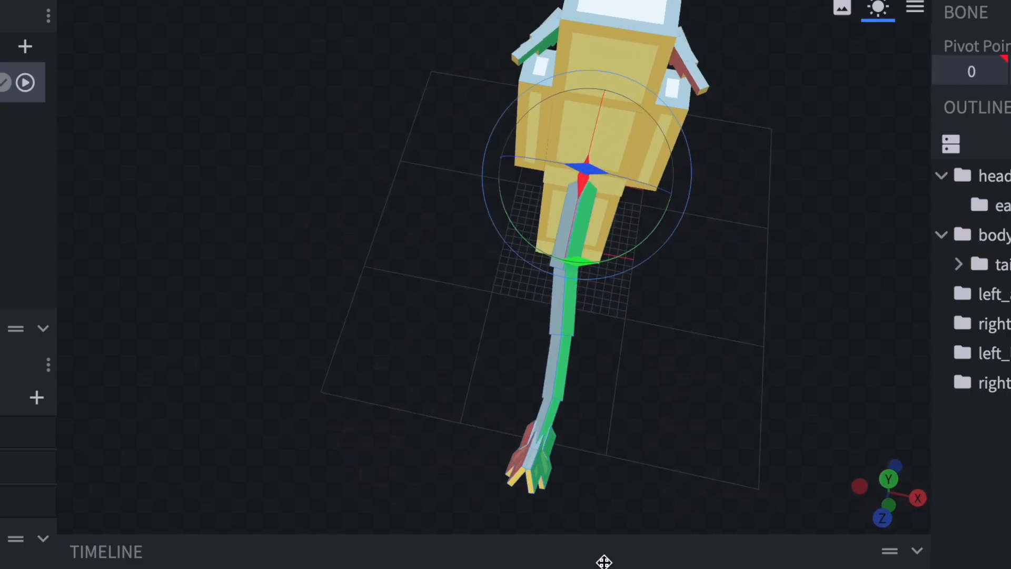
{"action": "left_click_drag", "start_coordinate": [623, 517], "coordinate": [609, 467]}
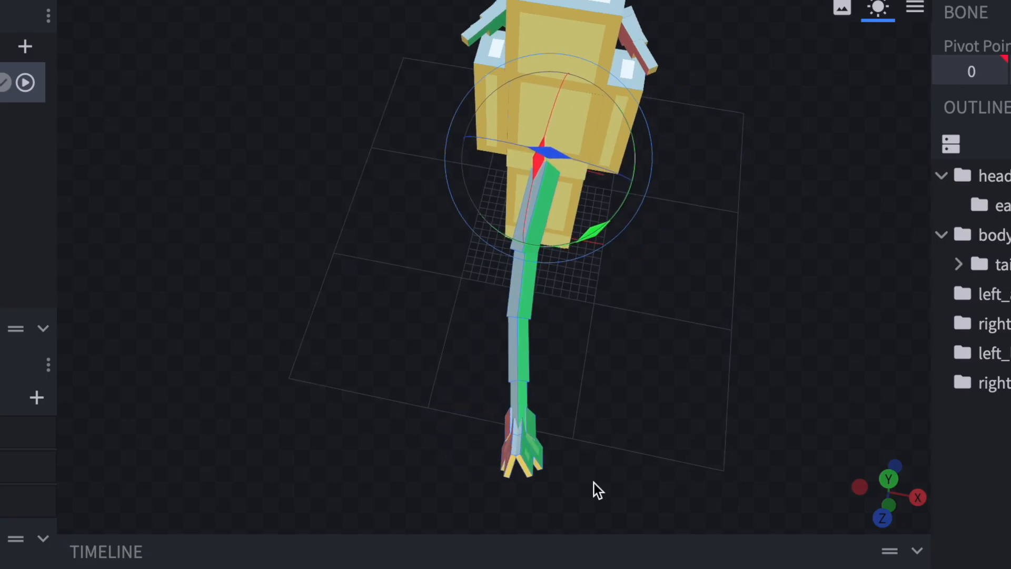
{"action": "left_click_drag", "start_coordinate": [596, 489], "coordinate": [788, 361]}
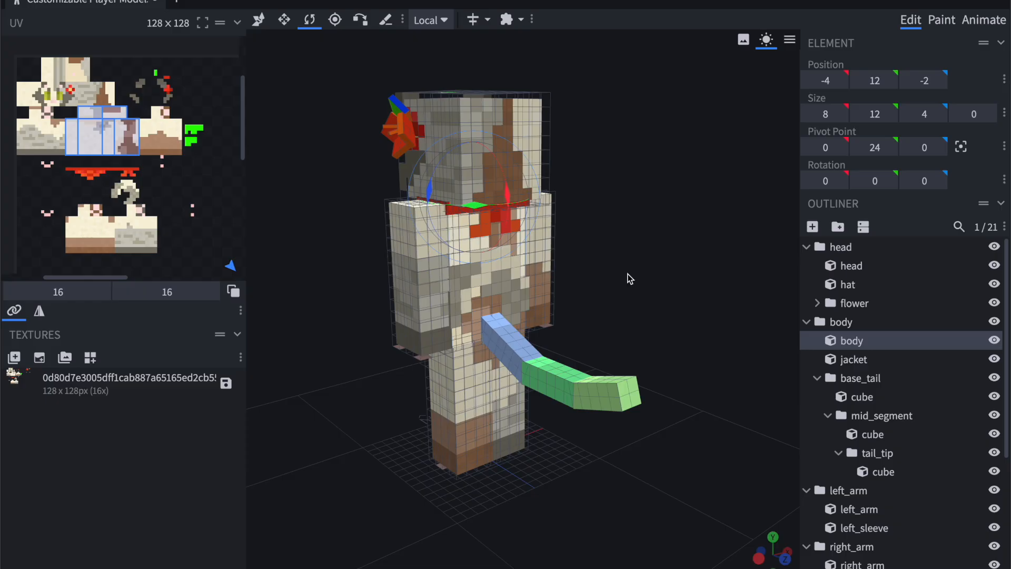
{"action": "left_click_drag", "start_coordinate": [627, 273], "coordinate": [636, 272]}
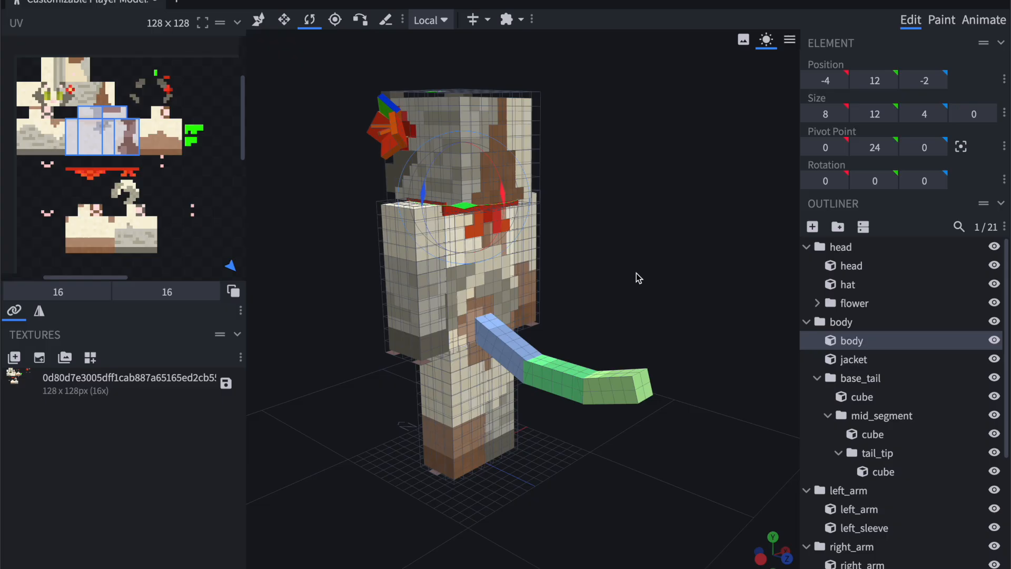
{"action": "mouse_move", "coordinate": [636, 273]}
{"action": "left_mouse_down"}
{"action": "mouse_move", "coordinate": [621, 274]}
{"action": "mouse_move", "coordinate": [653, 272]}
{"action": "mouse_move", "coordinate": [641, 278]}
{"action": "left_mouse_up"}
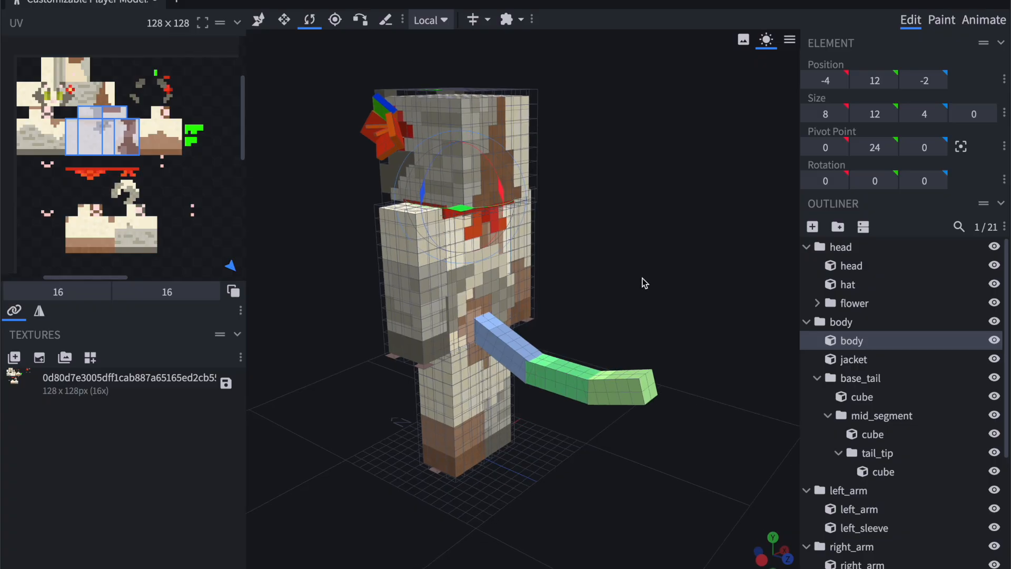
{"action": "scroll", "coordinate": [591, 312], "scroll_direction": "up", "scroll_amount": 2}
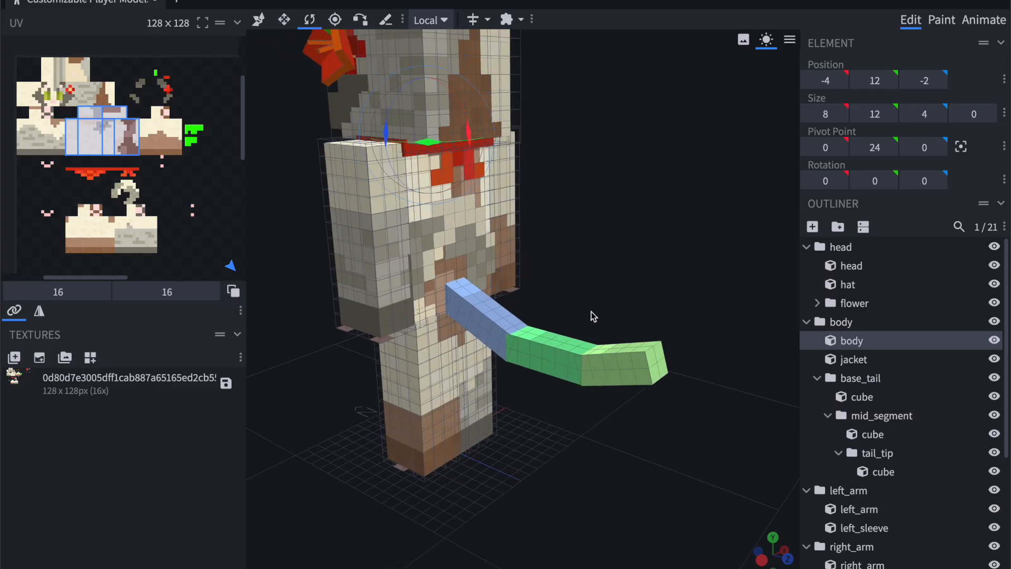
Inspect the base_tail and tail_tip groups and the tail_tip cube in the outliner, comparing pivot points and rotations.
{"action": "left_click", "coordinate": [910, 416]}
{"action": "left_click", "coordinate": [889, 379]}
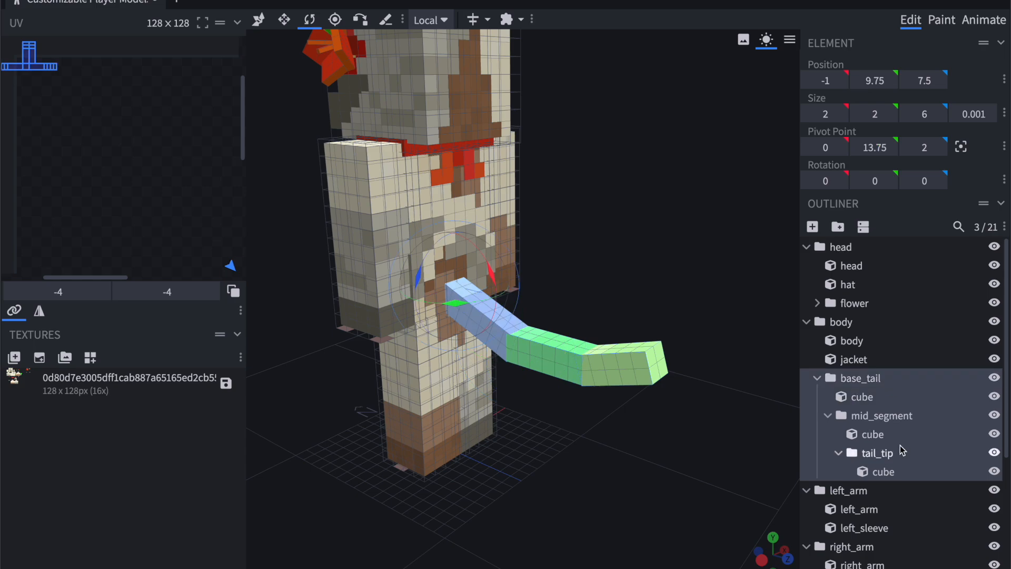
{"action": "left_click", "coordinate": [890, 453]}
{"action": "left_click", "coordinate": [892, 473]}
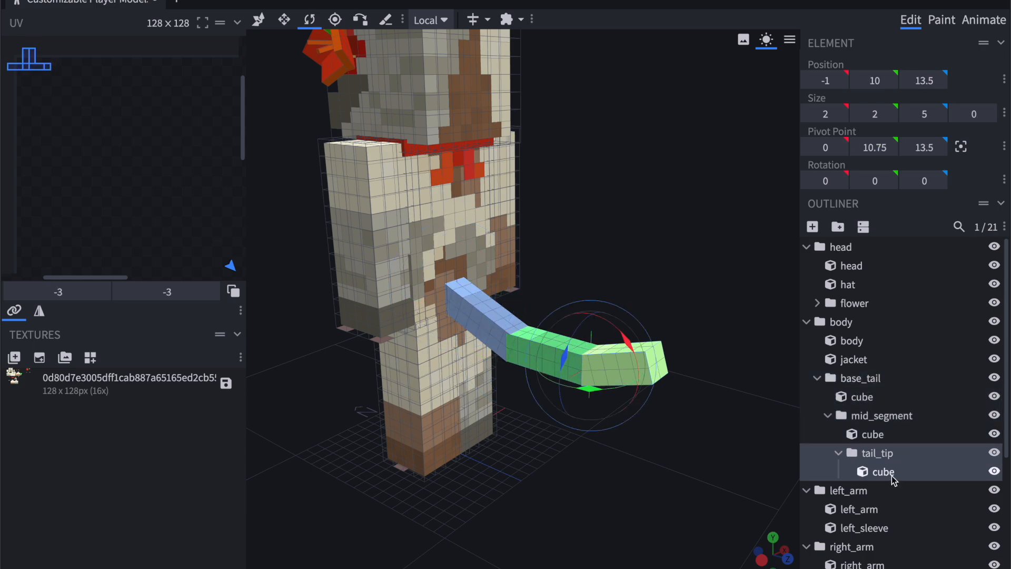
{"action": "left_click", "coordinate": [890, 454]}
{"action": "left_click", "coordinate": [901, 470]}
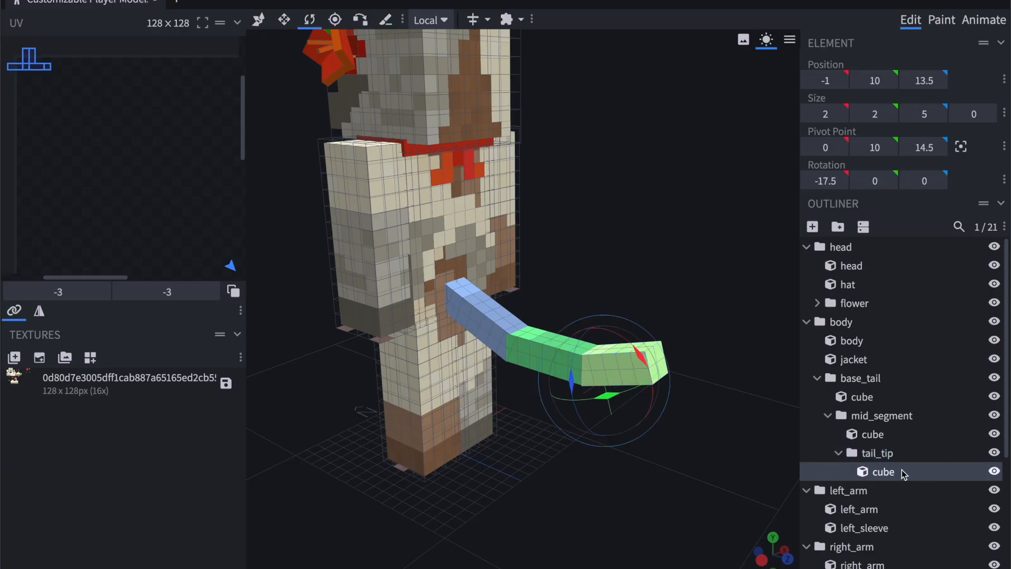
Collapse and re-expand the tail_tip group, then check the bone list in Animate mode and return to Edit mode.
{"action": "left_click", "coordinate": [839, 454]}
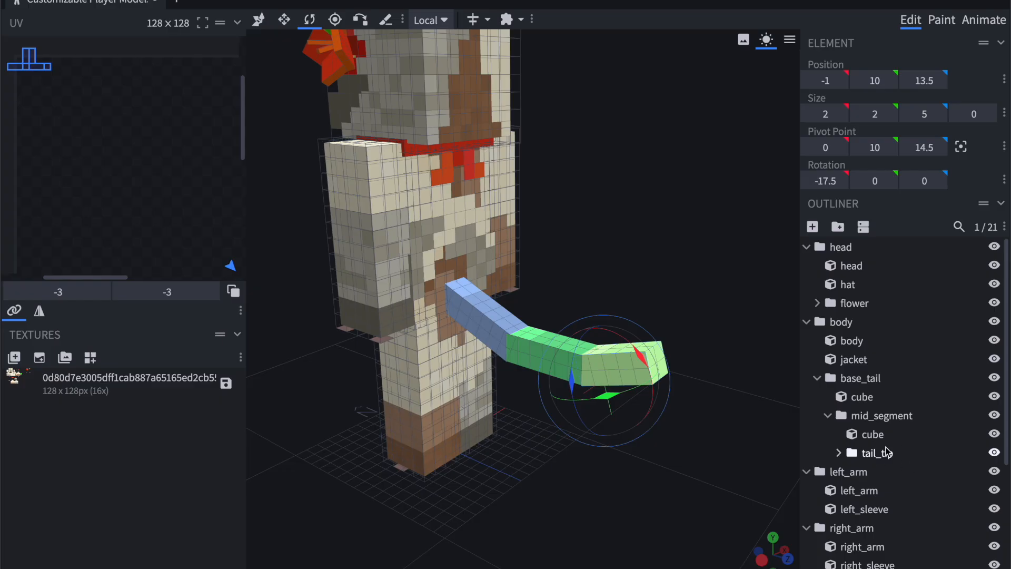
{"action": "left_click", "coordinate": [838, 453]}
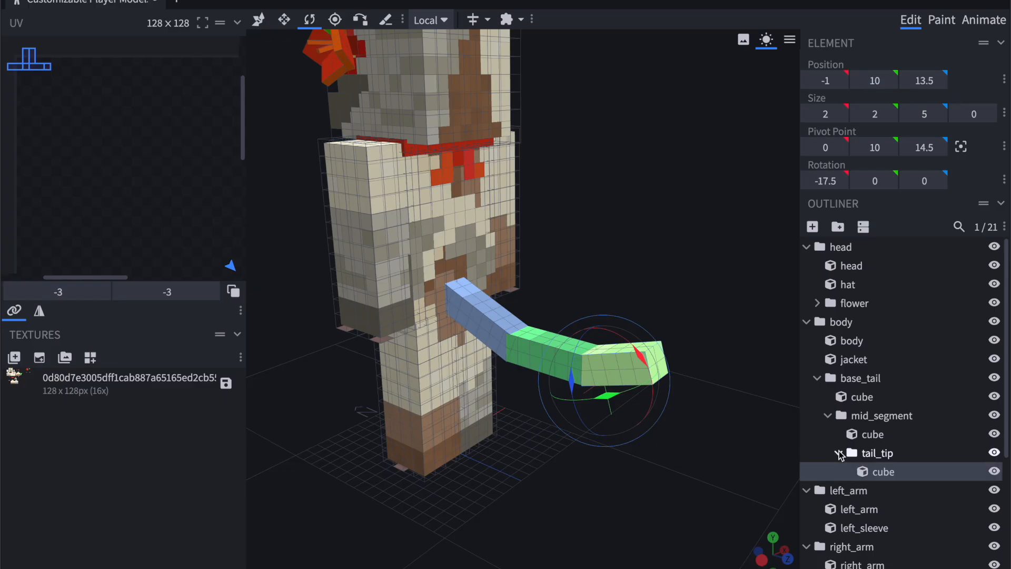
{"action": "left_click", "coordinate": [989, 21]}
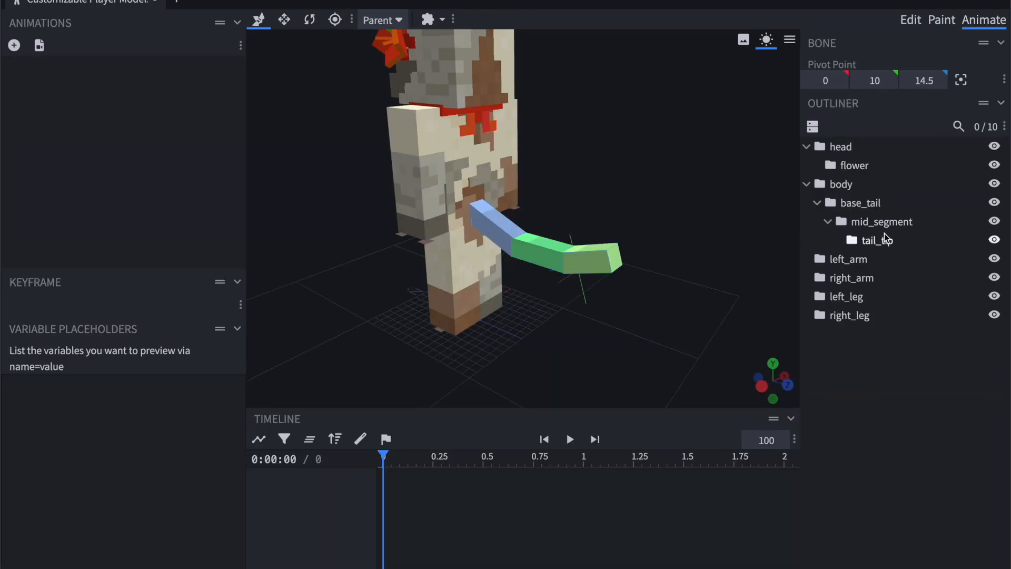
{"action": "left_click", "coordinate": [911, 20]}
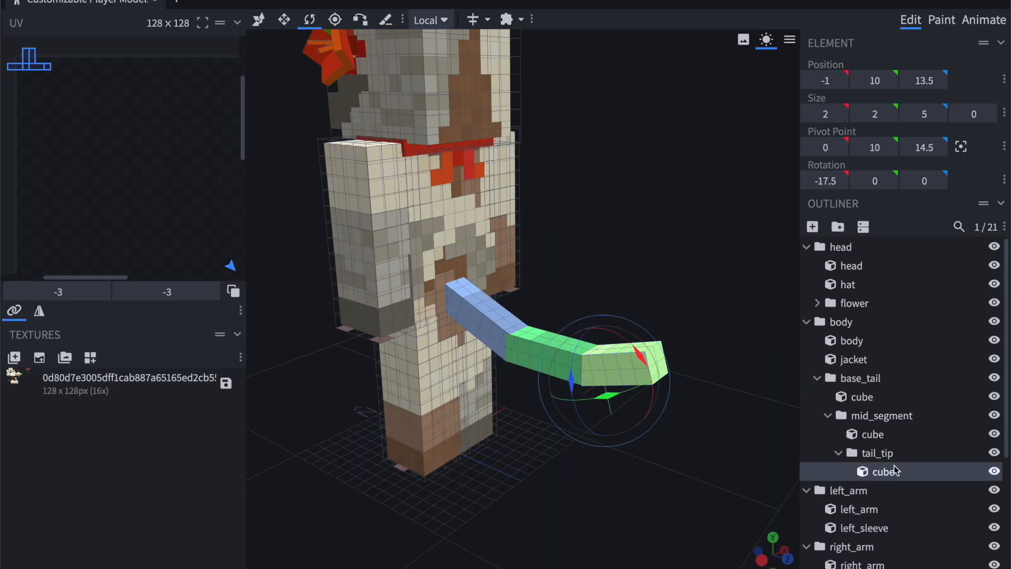
Select the tail_tip, mid_segment and base_tail groups in turn to examine how they are nested.
{"action": "left_click", "coordinate": [877, 454]}
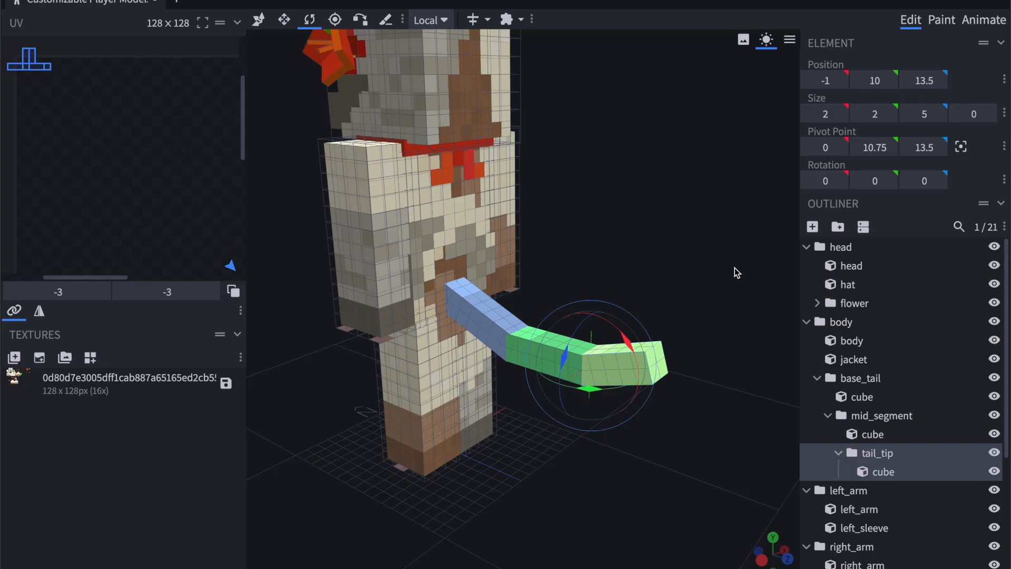
{"action": "left_click", "coordinate": [884, 456]}
{"action": "left_click", "coordinate": [872, 416]}
{"action": "left_click", "coordinate": [859, 381]}
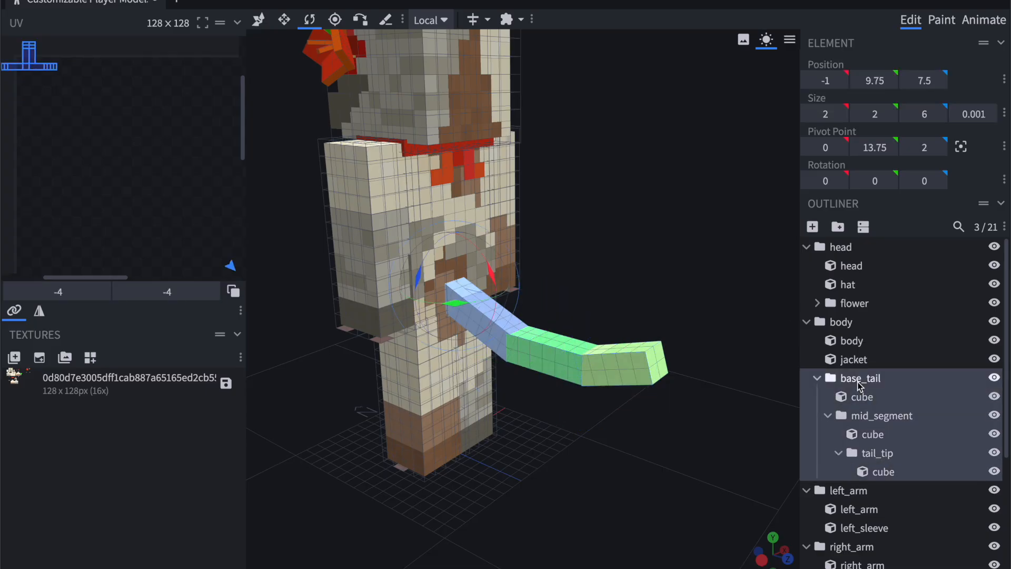
{"action": "right_click_drag", "start_coordinate": [674, 213], "coordinate": [685, 251]}
{"action": "left_click_drag", "start_coordinate": [685, 251], "coordinate": [697, 252]}
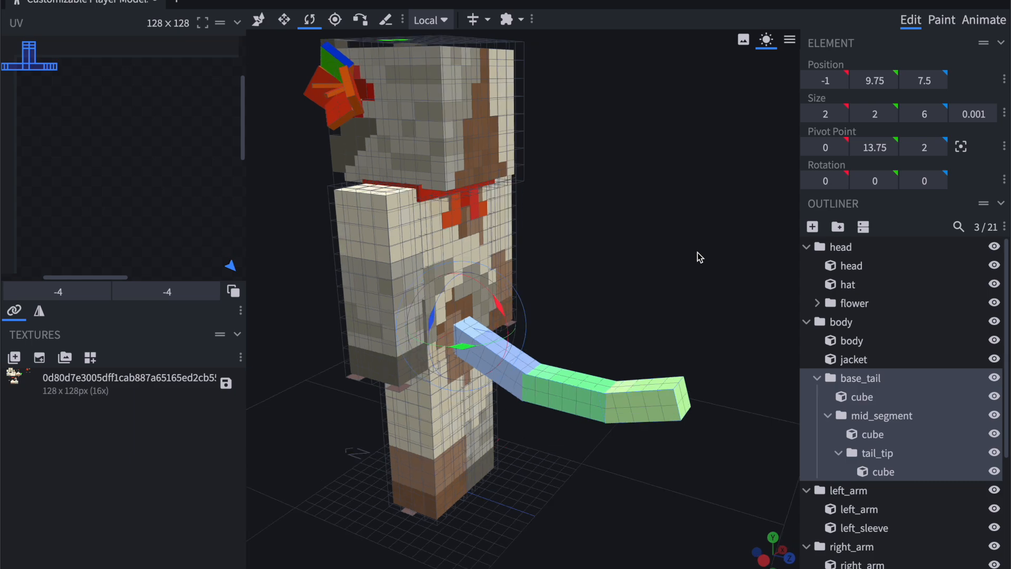
Move the base_tail group into the head group, try rotating the body group to -50 on X, and undo the rotation.
{"action": "left_click", "coordinate": [817, 378]}
{"action": "left_click_drag", "start_coordinate": [874, 378], "coordinate": [864, 294]}
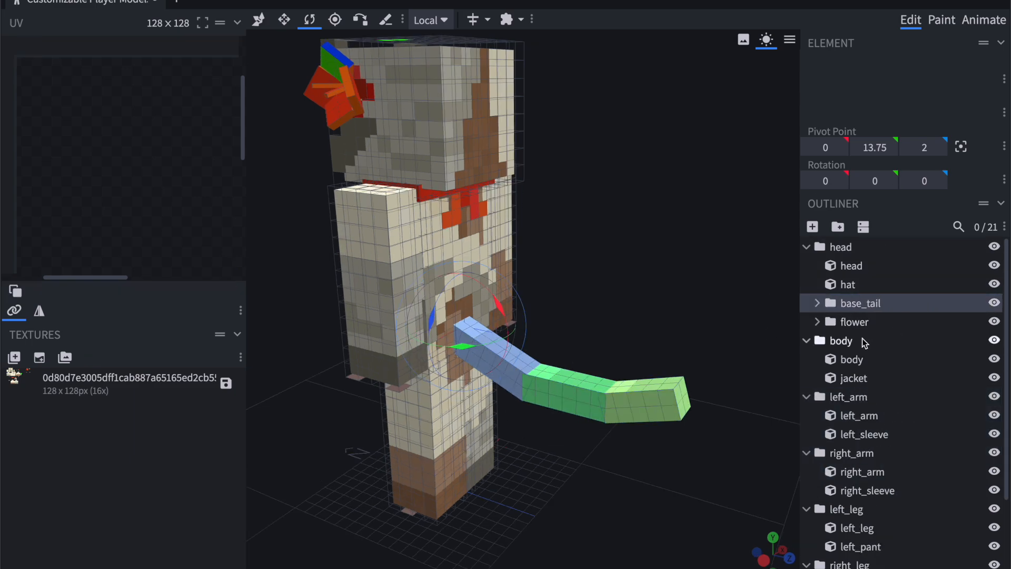
{"action": "left_click", "coordinate": [842, 340]}
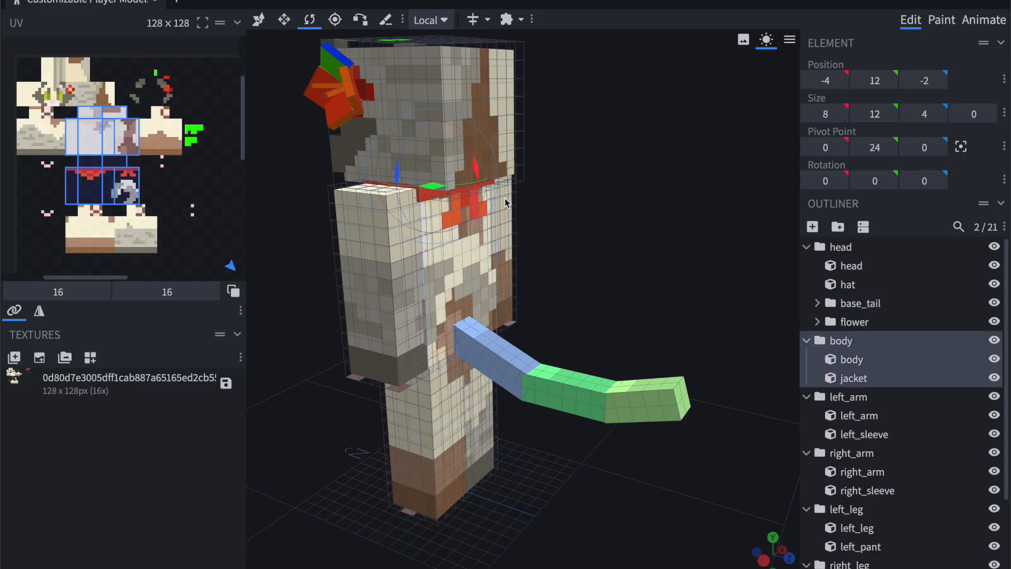
{"action": "left_click_drag", "start_coordinate": [480, 174], "coordinate": [462, 117]}
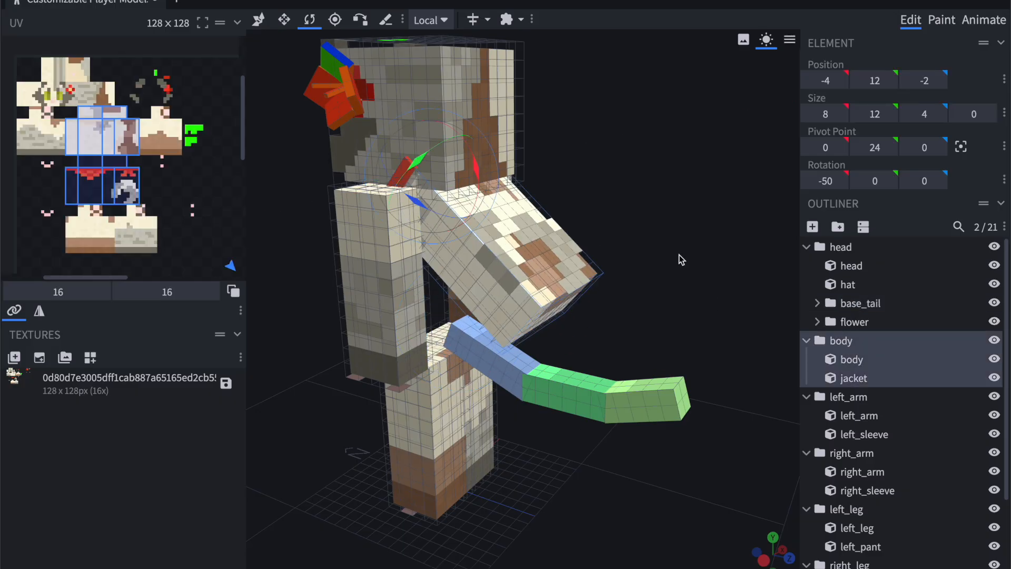
{"action": "key", "text": "ctrl+z"}
Try rotating the head group about X with the tail nested inside it, and undo the rotation.
{"action": "left_click", "coordinate": [847, 247]}
{"action": "left_click_drag", "start_coordinate": [475, 165], "coordinate": [466, 93]}
{"action": "key", "text": "ctrl+z"}
Move the base_tail group back into the body group and expand it to check its contents.
{"action": "left_click_drag", "start_coordinate": [853, 303], "coordinate": [864, 337]}
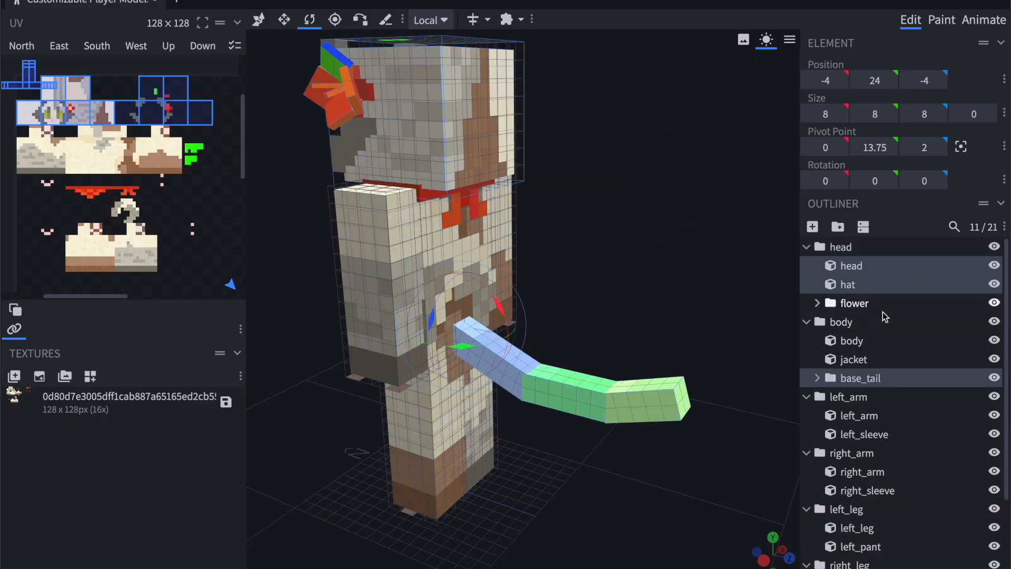
{"action": "left_click", "coordinate": [817, 378]}
{"action": "left_click", "coordinate": [877, 401]}
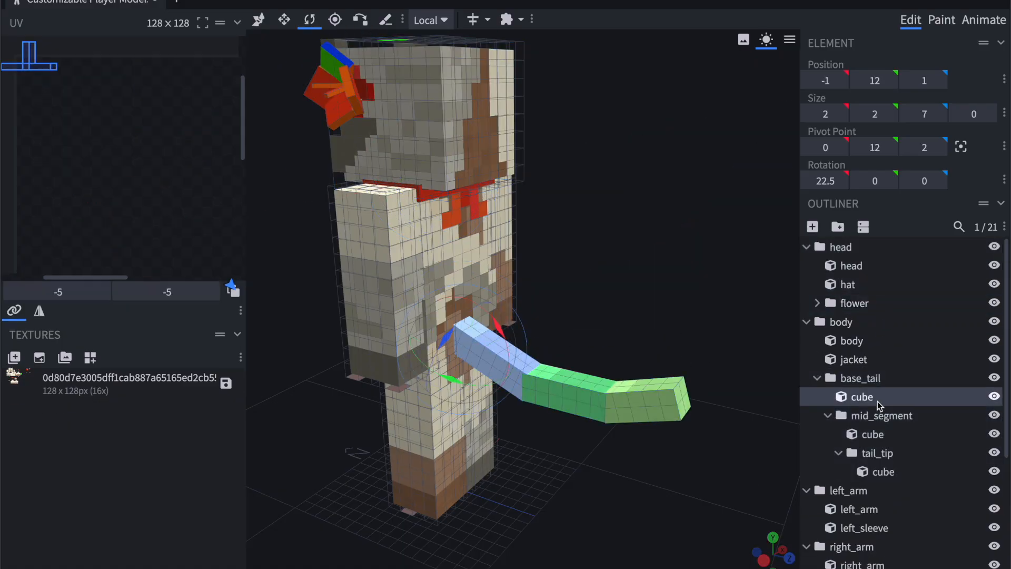
{"action": "left_click", "coordinate": [877, 380]}
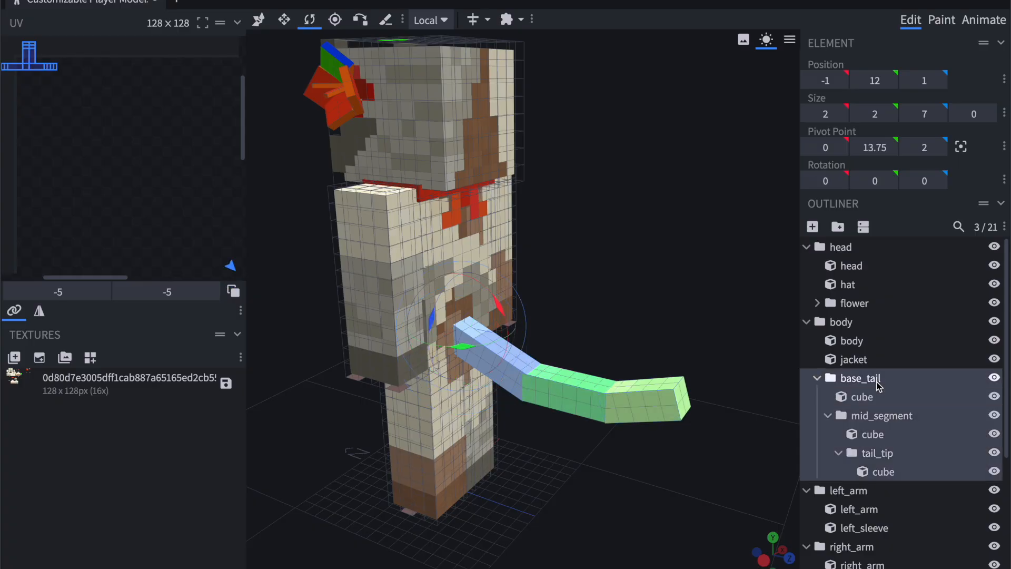
Try rotating the body group to -35 on X with the tail nested inside it, and undo the rotation.
{"action": "left_click", "coordinate": [841, 322]}
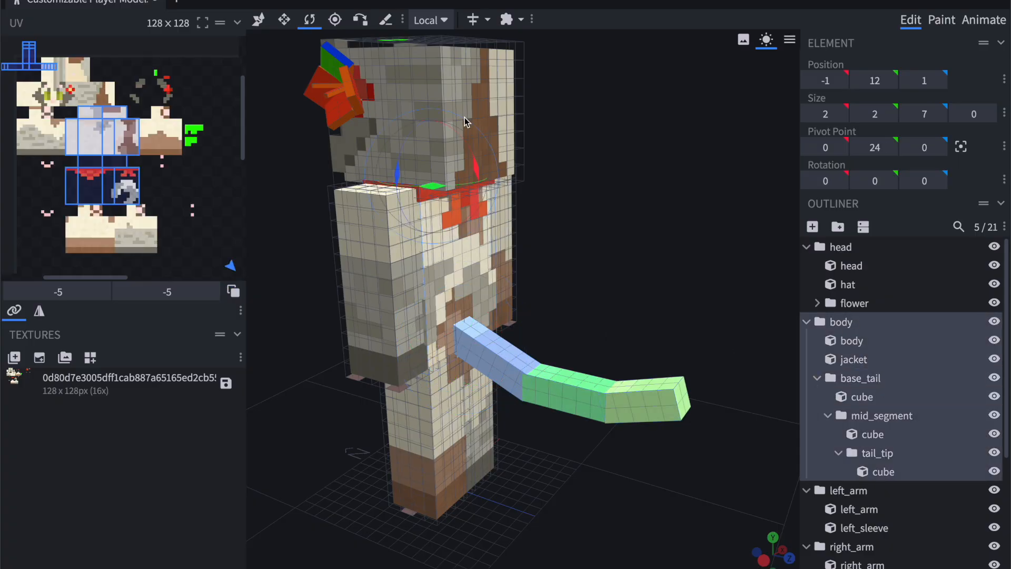
{"action": "left_click_drag", "start_coordinate": [477, 166], "coordinate": [466, 108]}
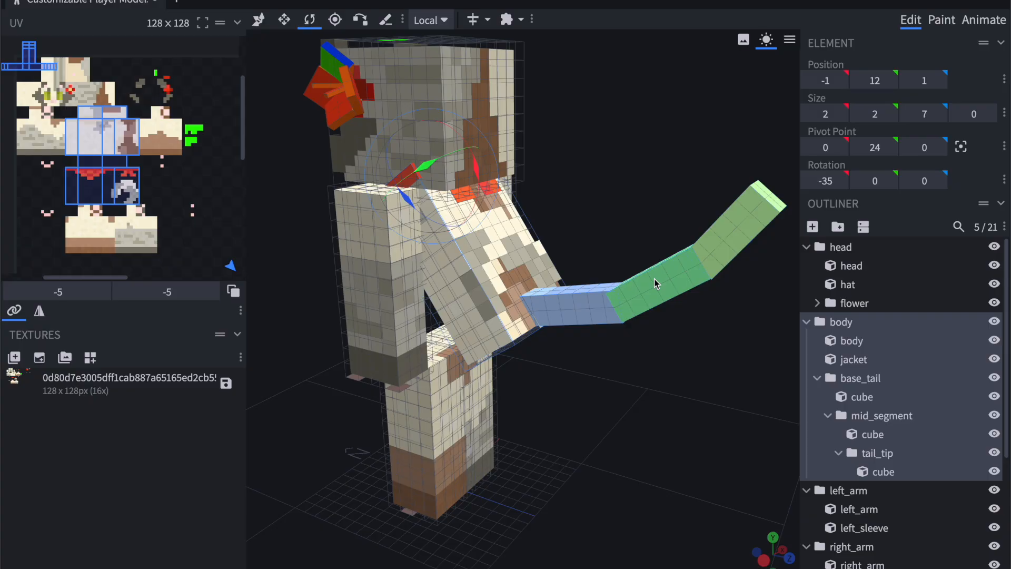
{"action": "key", "text": "ctrl+z"}
Select the base_tail group and its cube in turn to compare their pivot points and rotations.
{"action": "left_click_drag", "start_coordinate": [598, 236], "coordinate": [598, 210]}
{"action": "left_click", "coordinate": [889, 382]}
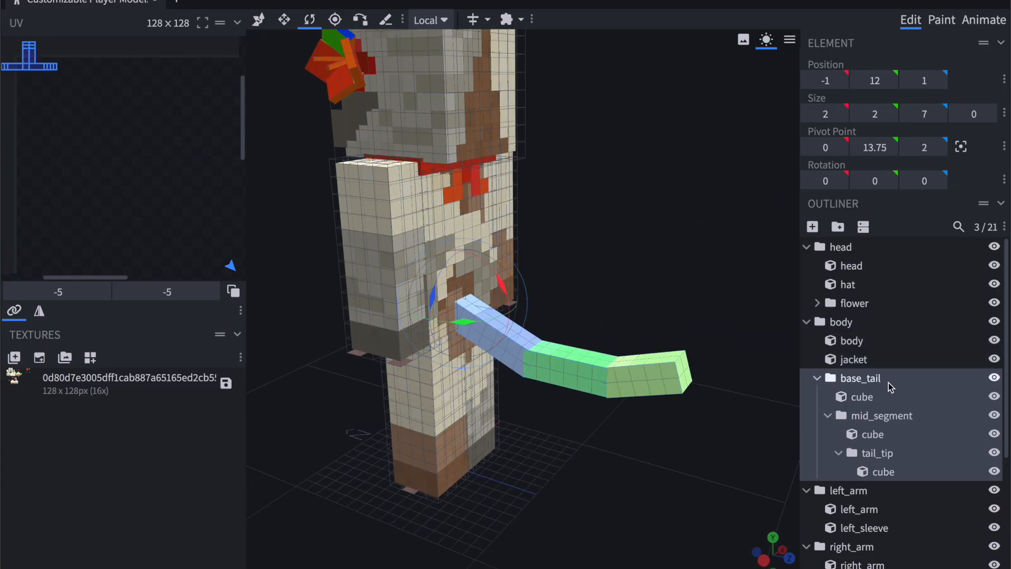
{"action": "left_click", "coordinate": [887, 396]}
{"action": "mouse_move", "coordinate": [631, 251]}
{"action": "left_mouse_down"}
{"action": "mouse_move", "coordinate": [619, 251]}
{"action": "mouse_move", "coordinate": [621, 266]}
{"action": "mouse_move", "coordinate": [579, 266]}
{"action": "mouse_move", "coordinate": [631, 264]}
{"action": "left_mouse_up"}
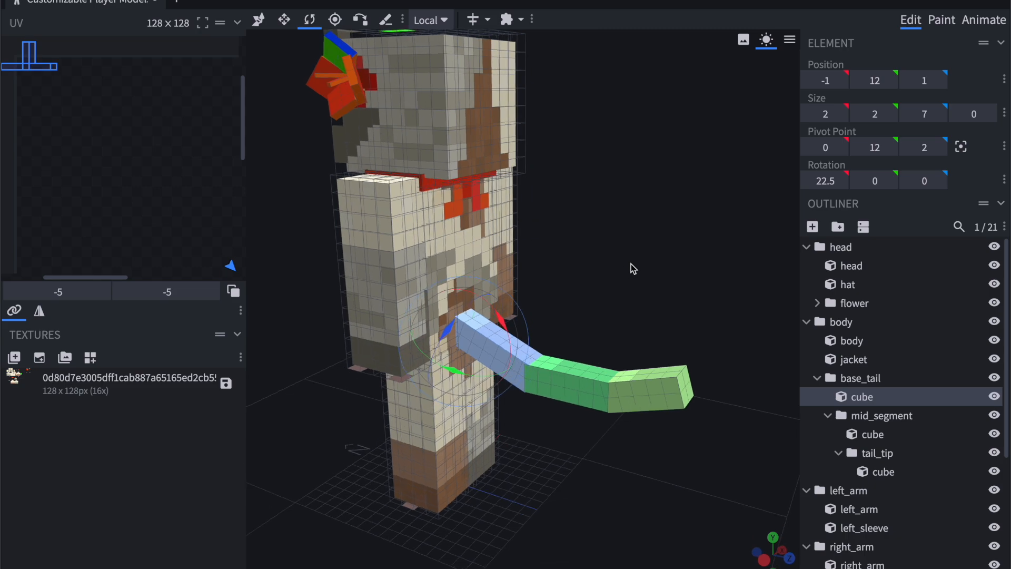
Try rotating the base_tail group to -47.5 on X, undo the rotation, and select the group's own cube.
{"action": "left_click", "coordinate": [858, 377]}
{"action": "left_click_drag", "start_coordinate": [507, 292], "coordinate": [670, 401]}
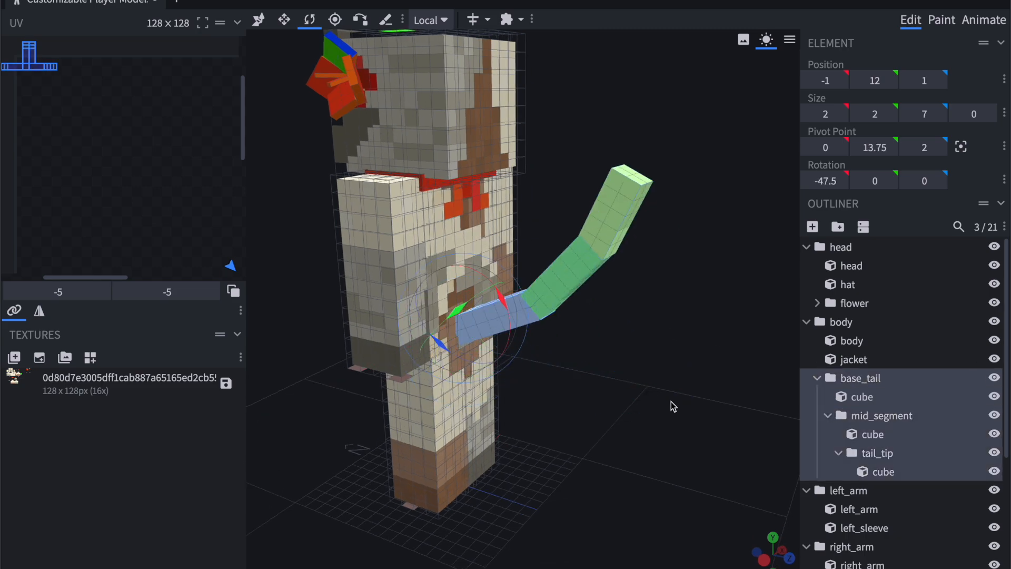
{"action": "key", "text": "ctrl+z"}
{"action": "left_click", "coordinate": [890, 396]}
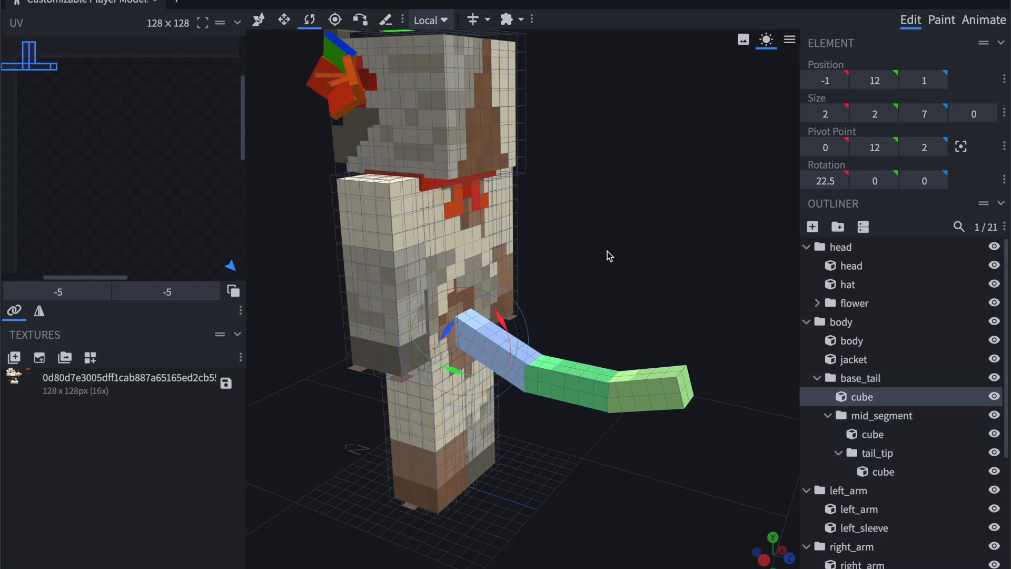
{"action": "mouse_move", "coordinate": [607, 252]}
{"action": "left_mouse_down"}
{"action": "mouse_move", "coordinate": [516, 251]}
{"action": "mouse_move", "coordinate": [612, 246]}
{"action": "left_mouse_up"}
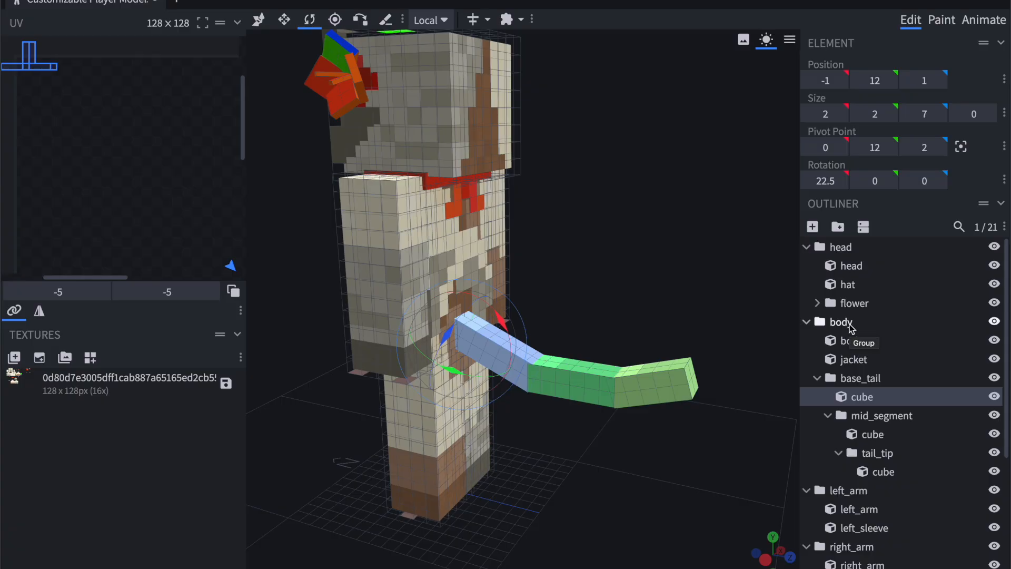
Try rotating the mid_segment group upward about X, and undo the rotation.
{"action": "left_click", "coordinate": [862, 378]}
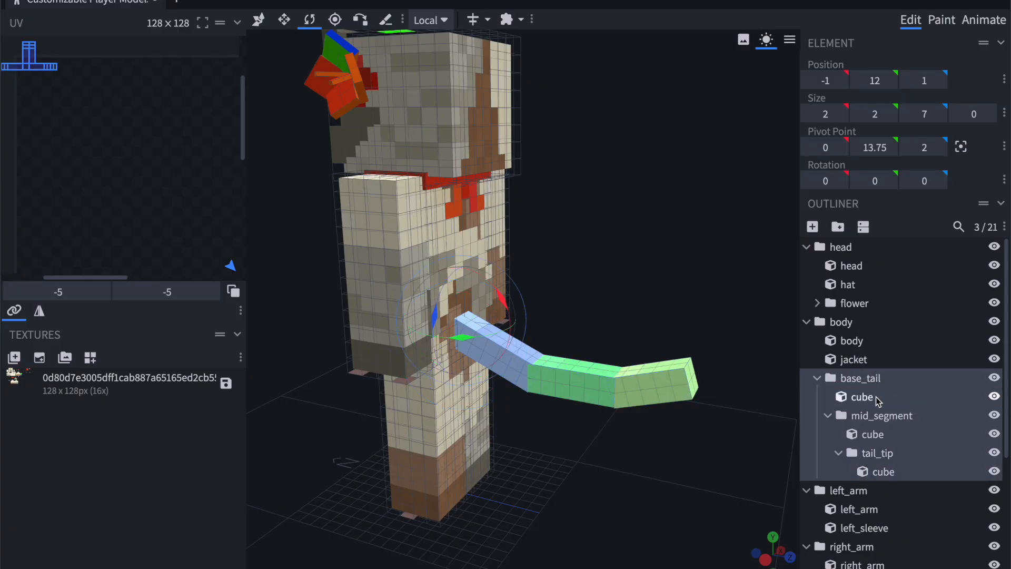
{"action": "left_click", "coordinate": [882, 416]}
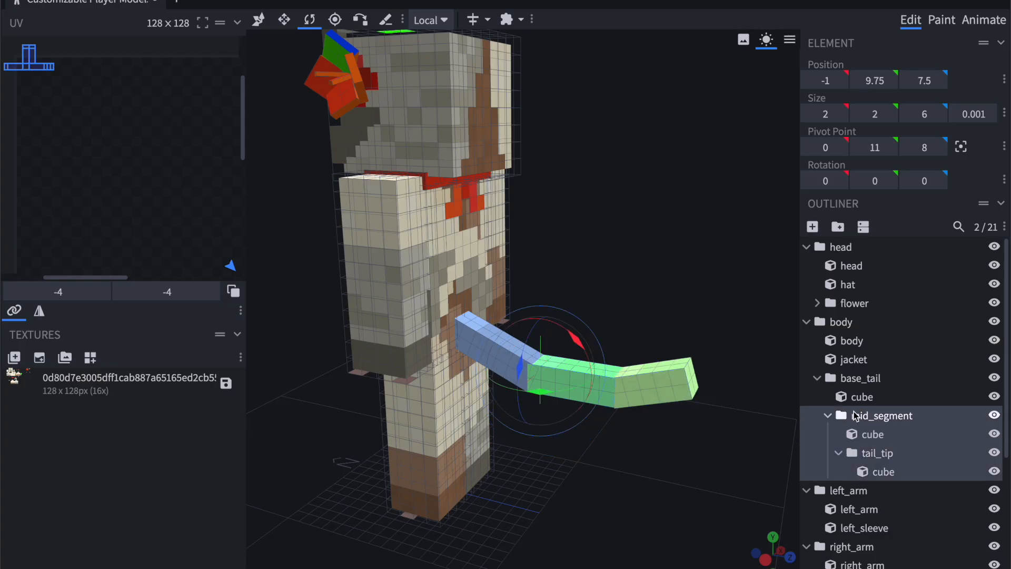
{"action": "left_click_drag", "start_coordinate": [575, 341], "coordinate": [548, 303]}
{"action": "key", "text": "ctrl+z"}
Try rotating the mid_segment group sideways as seen from behind the model, and undo the rotation.
{"action": "left_click_drag", "start_coordinate": [647, 251], "coordinate": [541, 267]}
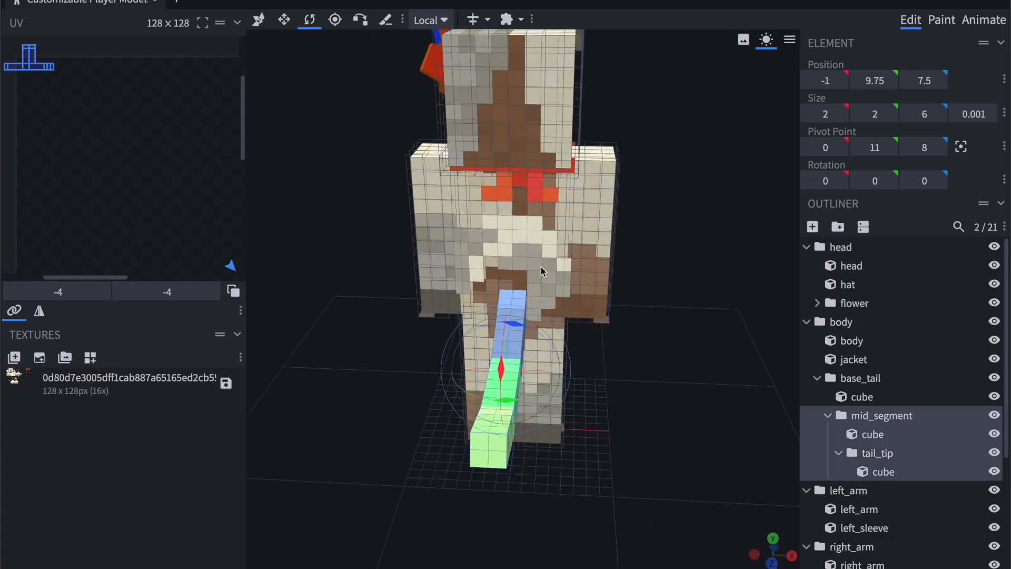
{"action": "left_click_drag", "start_coordinate": [500, 403], "coordinate": [457, 402]}
{"action": "key", "text": "ctrl+z"}
Switch the player model from Edit mode to Animate mode with the mid_segment group selected.
{"action": "left_click_drag", "start_coordinate": [314, 359], "coordinate": [523, 238]}
{"action": "right_click_drag", "start_coordinate": [572, 234], "coordinate": [582, 254]}
{"action": "scroll", "coordinate": [630, 246], "scroll_direction": "up", "scroll_amount": 2}
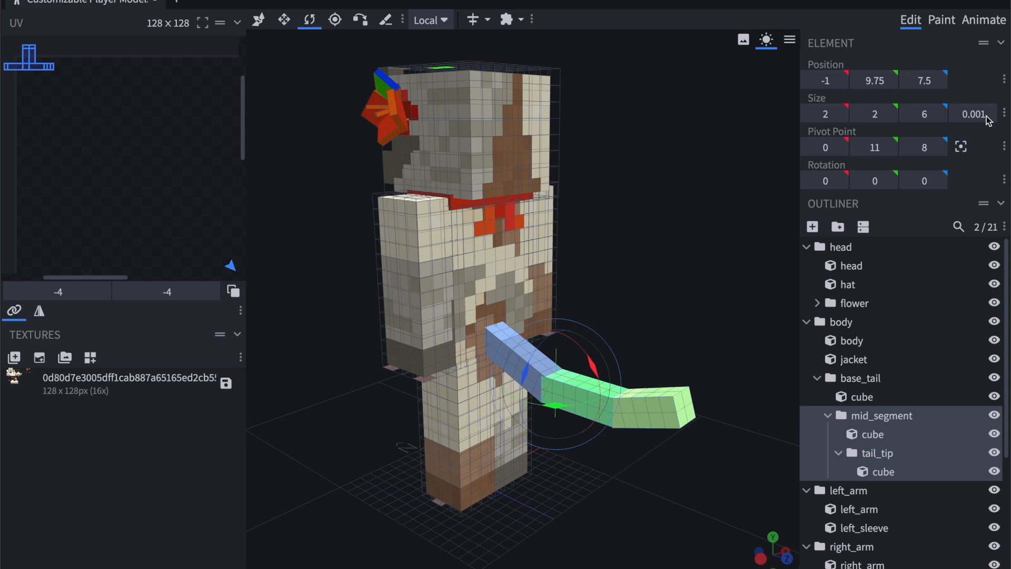
{"action": "left_click", "coordinate": [982, 21]}
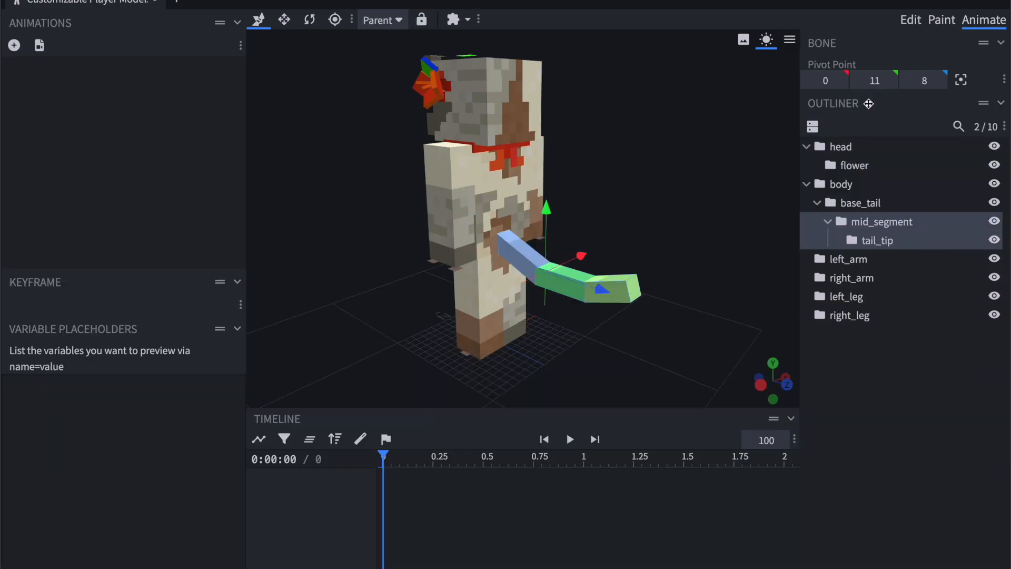
Select the body, base_tail and tail_tip groups in turn to examine how the tail bones are nested.
{"action": "left_click", "coordinate": [868, 204]}
{"action": "left_click", "coordinate": [838, 183]}
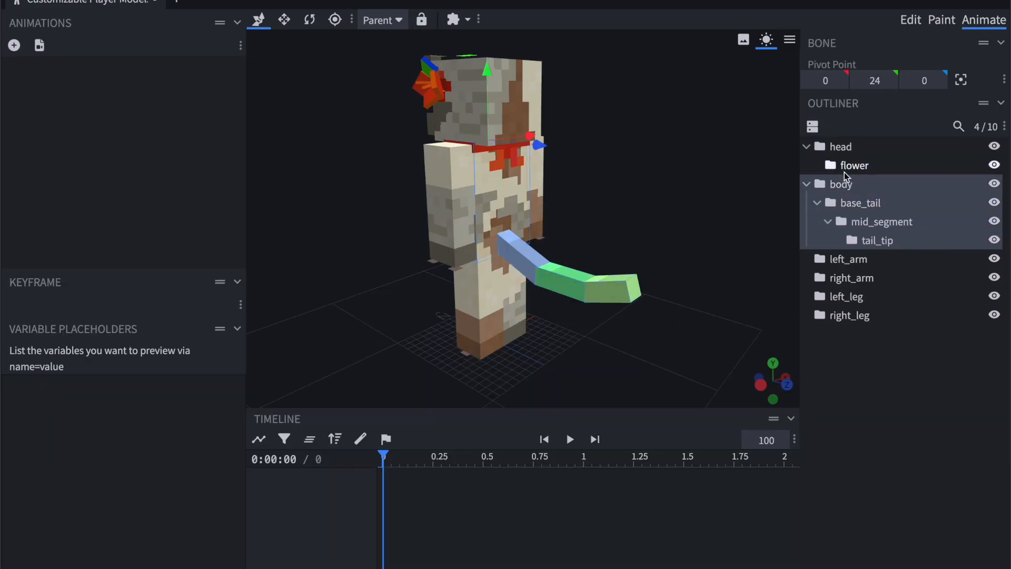
{"action": "left_click", "coordinate": [860, 204]}
{"action": "left_click", "coordinate": [876, 239]}
{"action": "left_click", "coordinate": [864, 203]}
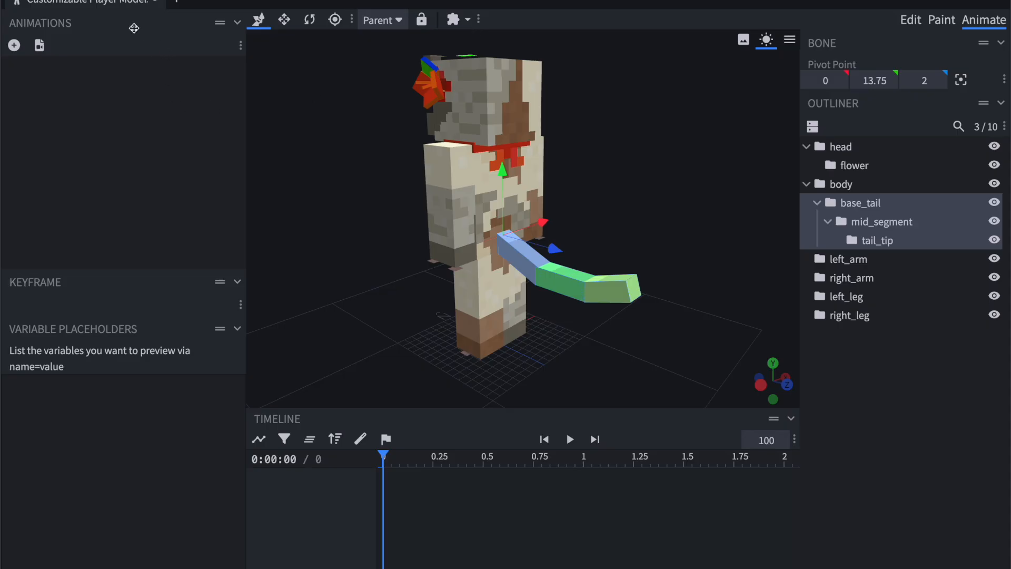
Start a new animation named Turtlebloom_idle with the loop mode set to Loop and the animation type set to Standing.
{"action": "left_click", "coordinate": [14, 46]}
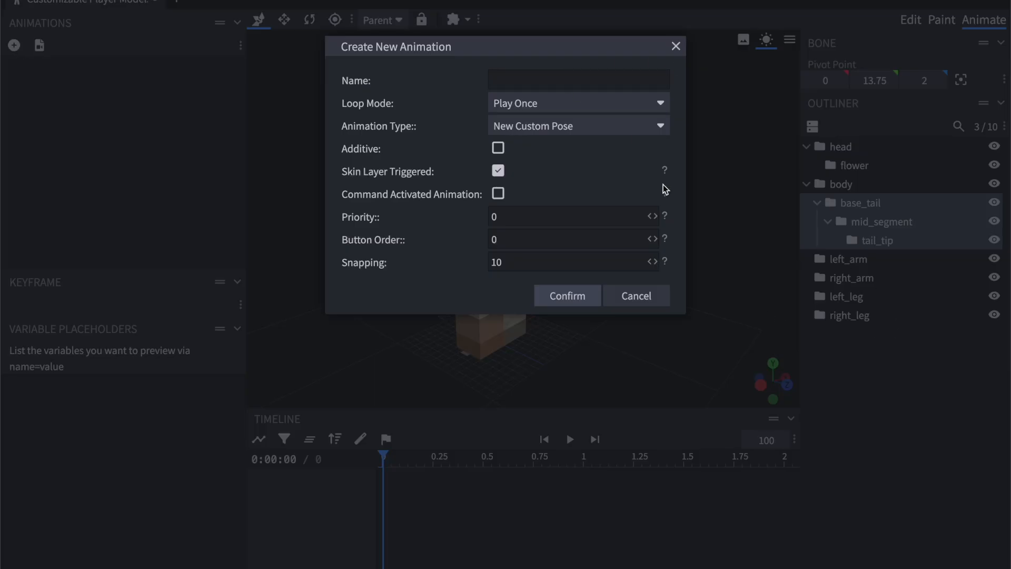
{"action": "type", "text": "Turtlebloom_standing"}
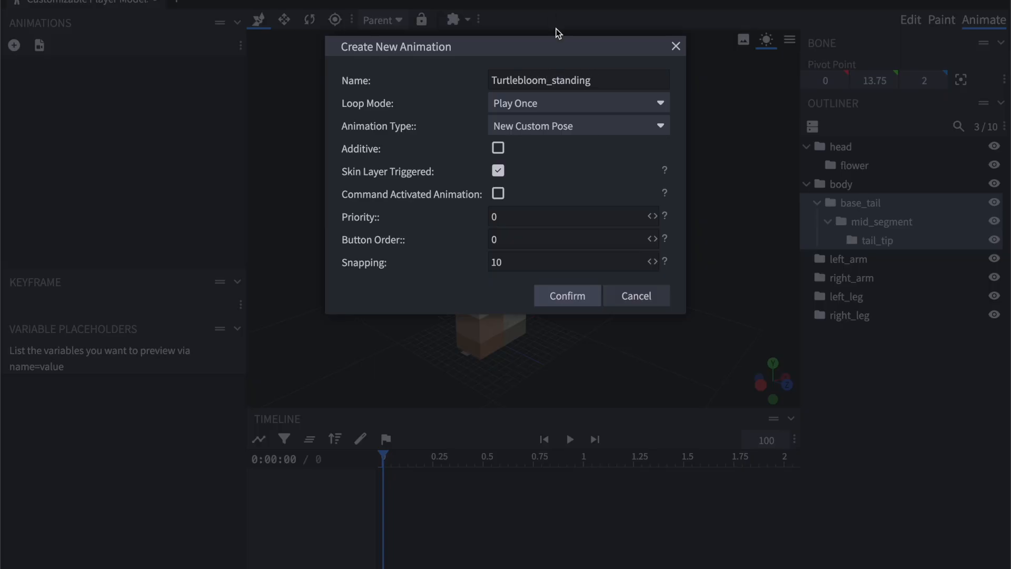
{"action": "double_click", "coordinate": [581, 81]}
{"action": "left_click_drag", "start_coordinate": [615, 82], "coordinate": [550, 81]}
{"action": "type", "text": "idle"}
{"action": "left_click", "coordinate": [536, 101]}
{"action": "left_click", "coordinate": [539, 160]}
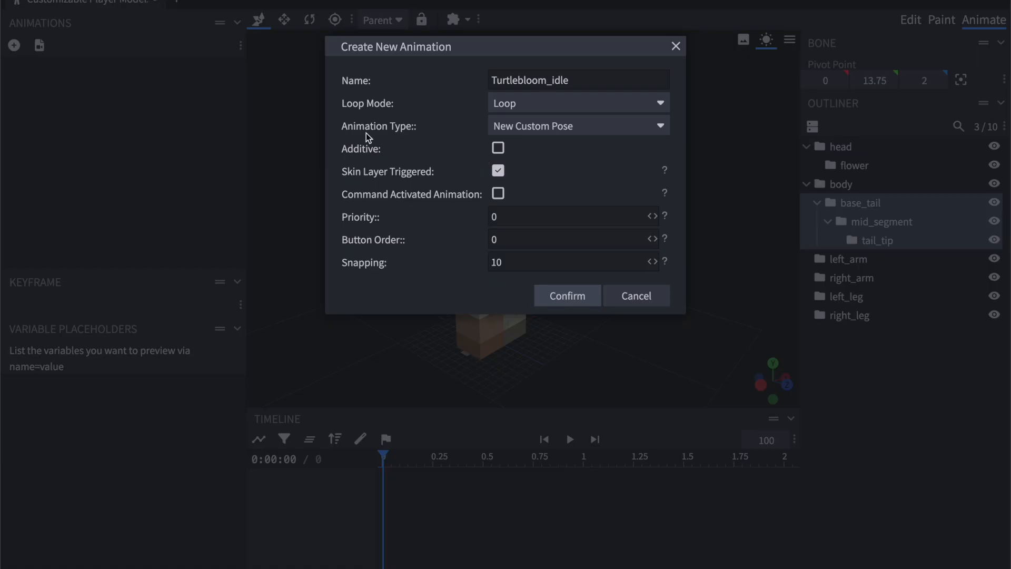
{"action": "left_click", "coordinate": [517, 132]}
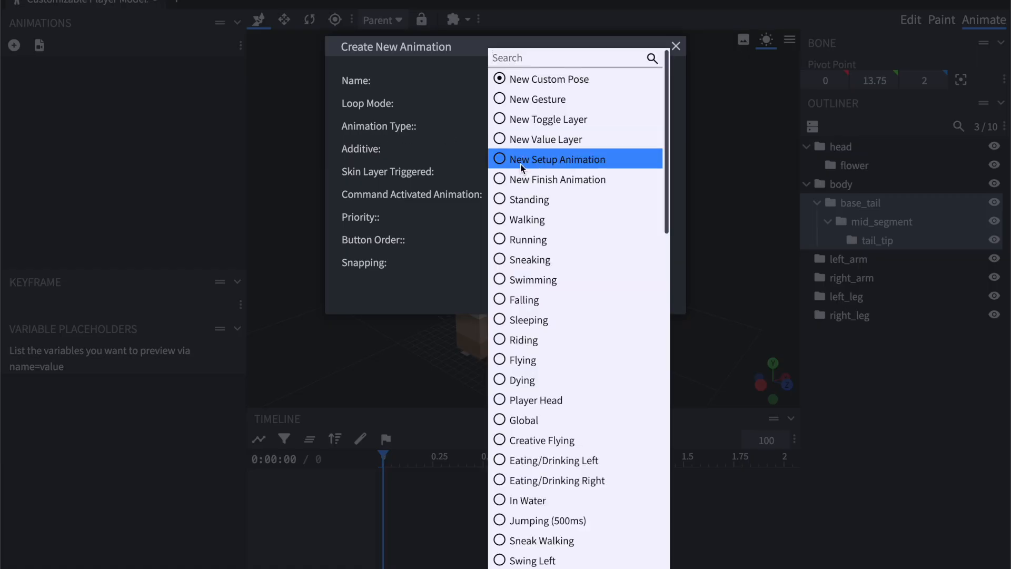
{"action": "left_click", "coordinate": [538, 201]}
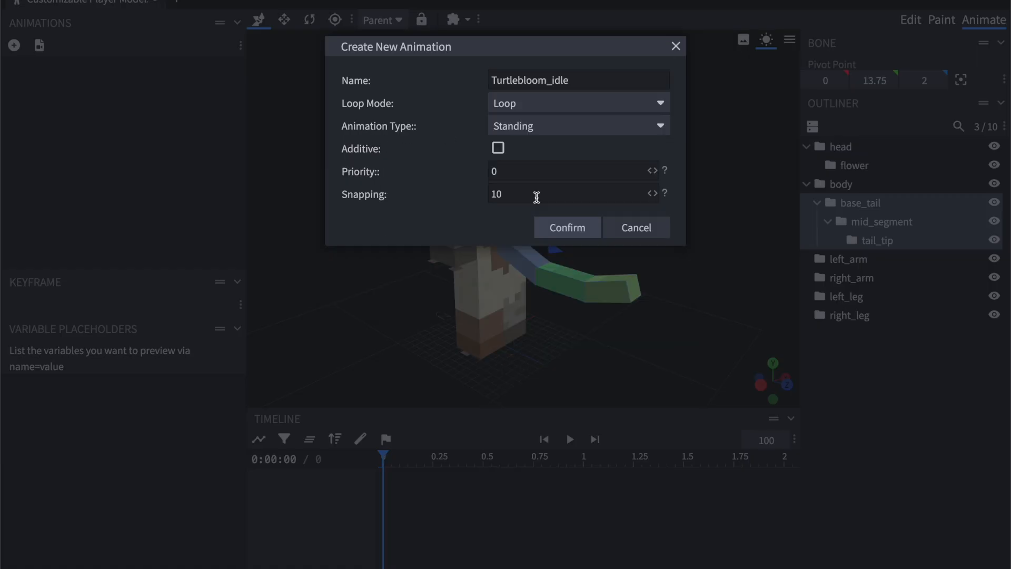
Review the available animation types, keep Standing, and create the animation with Additive enabled.
{"action": "left_click", "coordinate": [515, 129]}
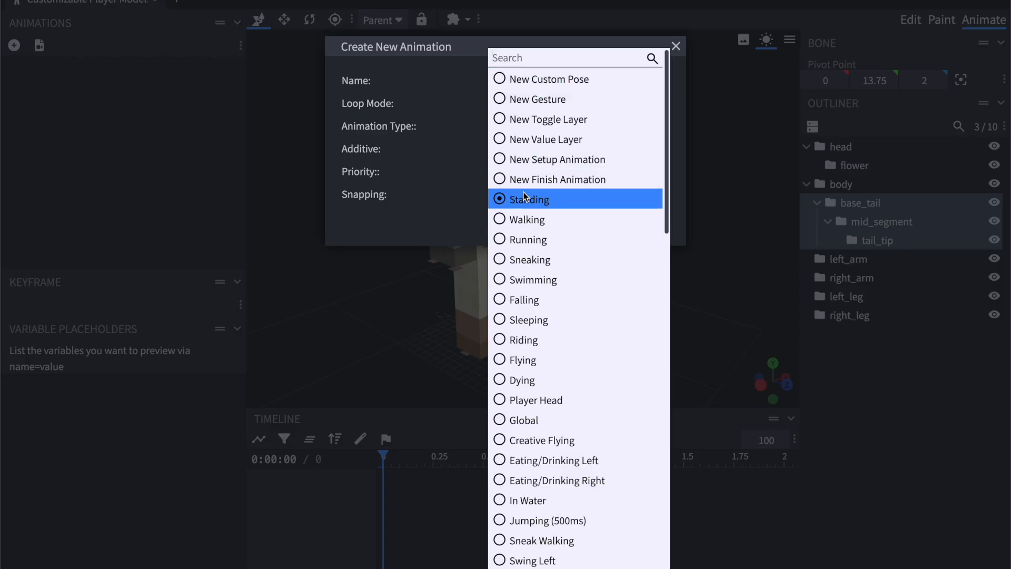
{"action": "left_click", "coordinate": [432, 198]}
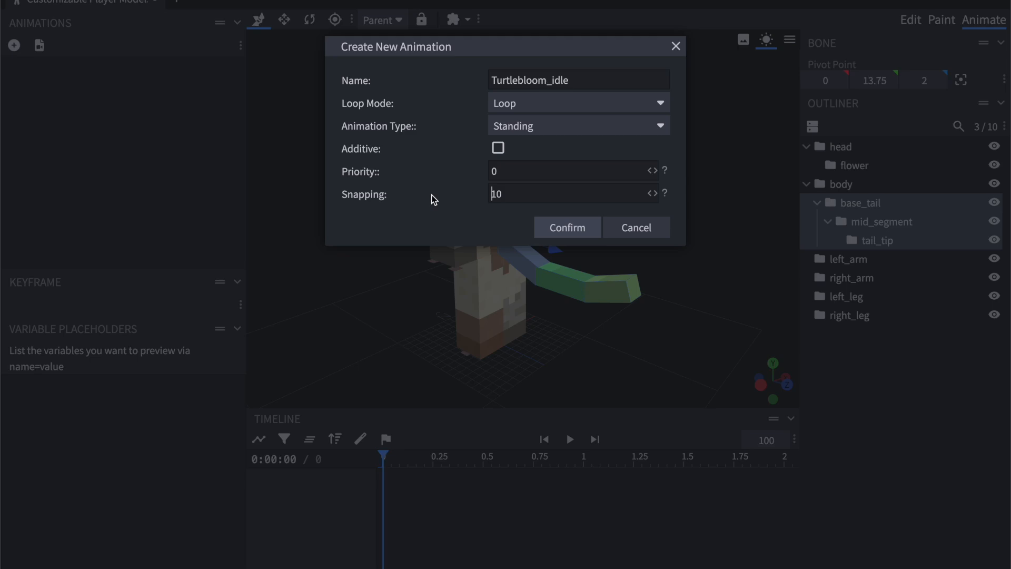
{"action": "left_click", "coordinate": [521, 132]}
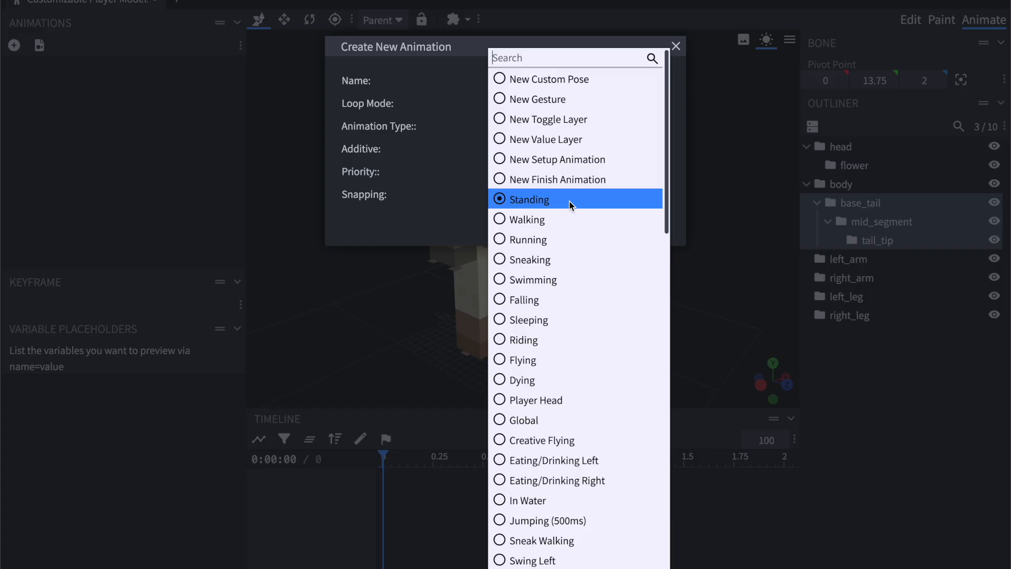
{"action": "left_click", "coordinate": [450, 184]}
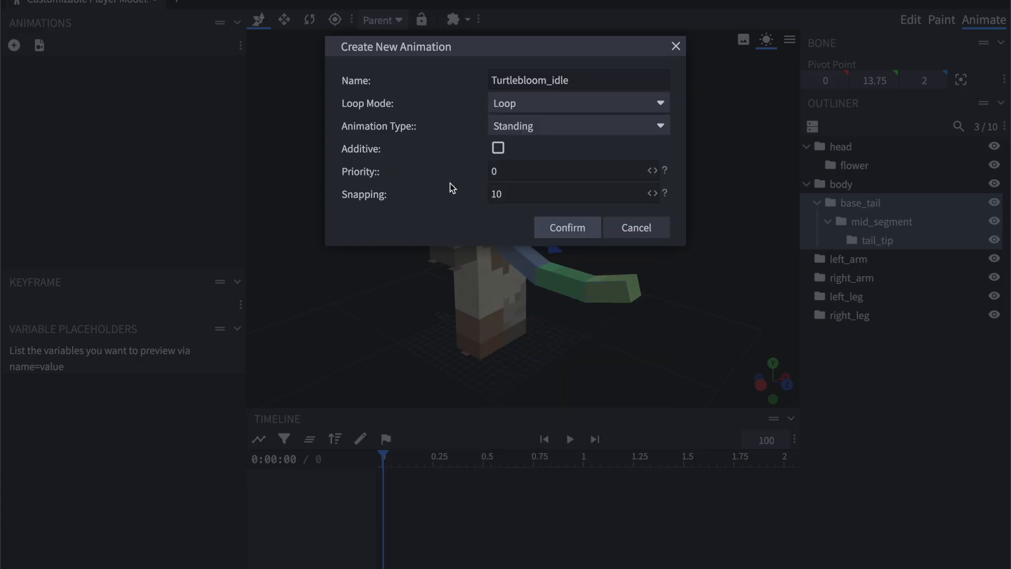
{"action": "left_click", "coordinate": [540, 131]}
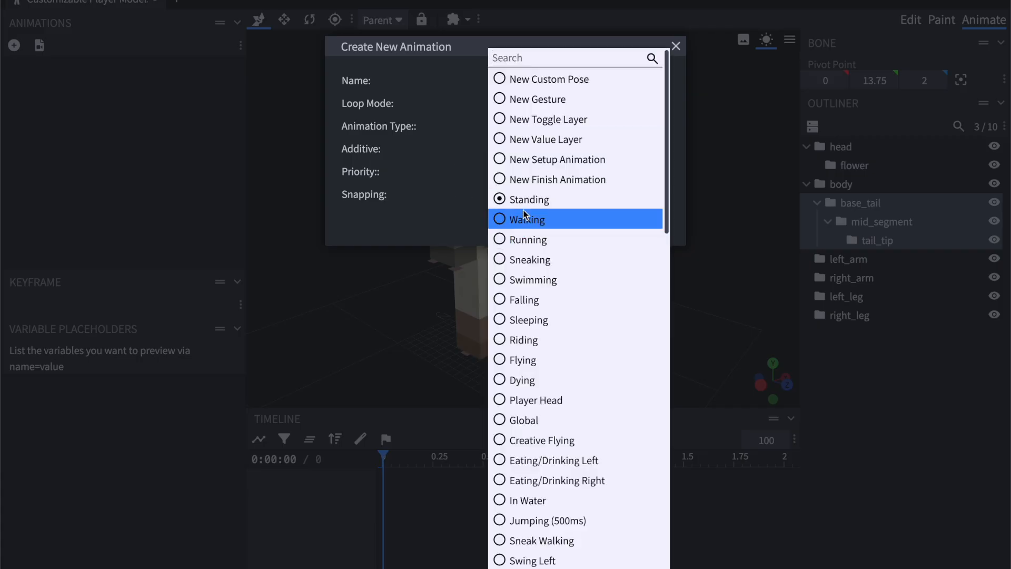
{"action": "left_click", "coordinate": [462, 149]}
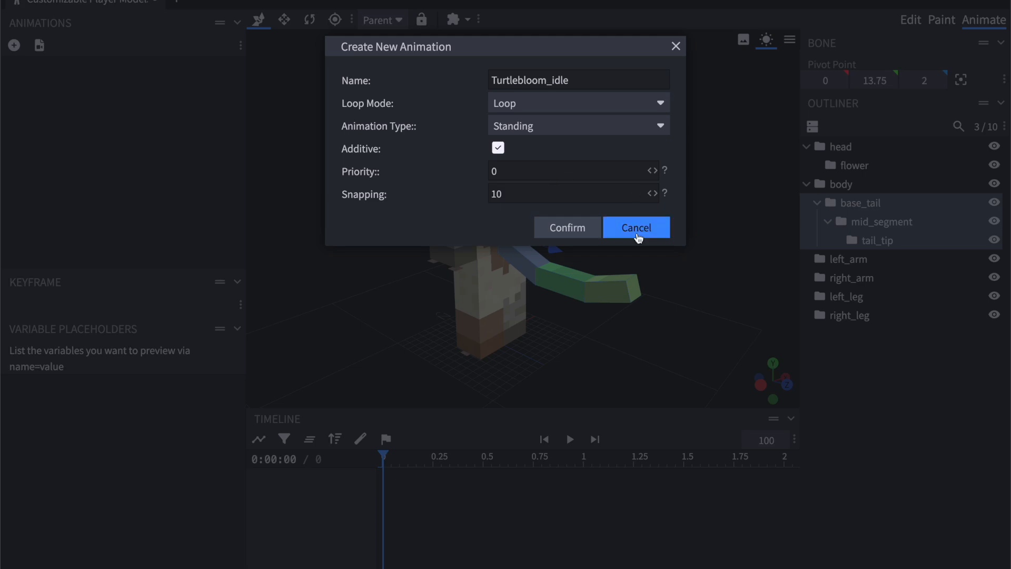
{"action": "left_click", "coordinate": [569, 232]}
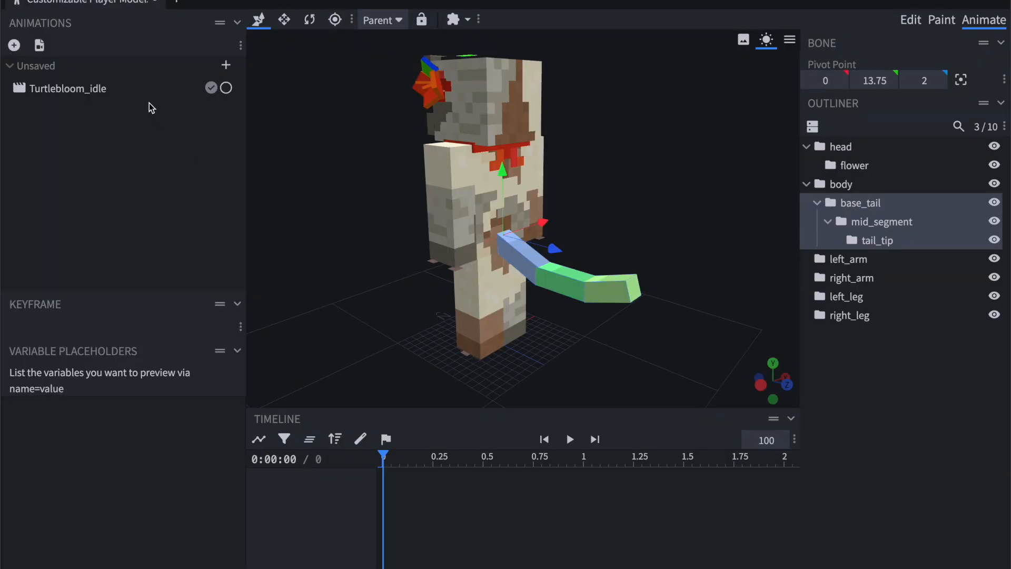
Open the Turtlebloom_idle animation and add the base_tail, mid_segment and tail_tip groups to its timeline.
{"action": "left_click", "coordinate": [73, 90]}
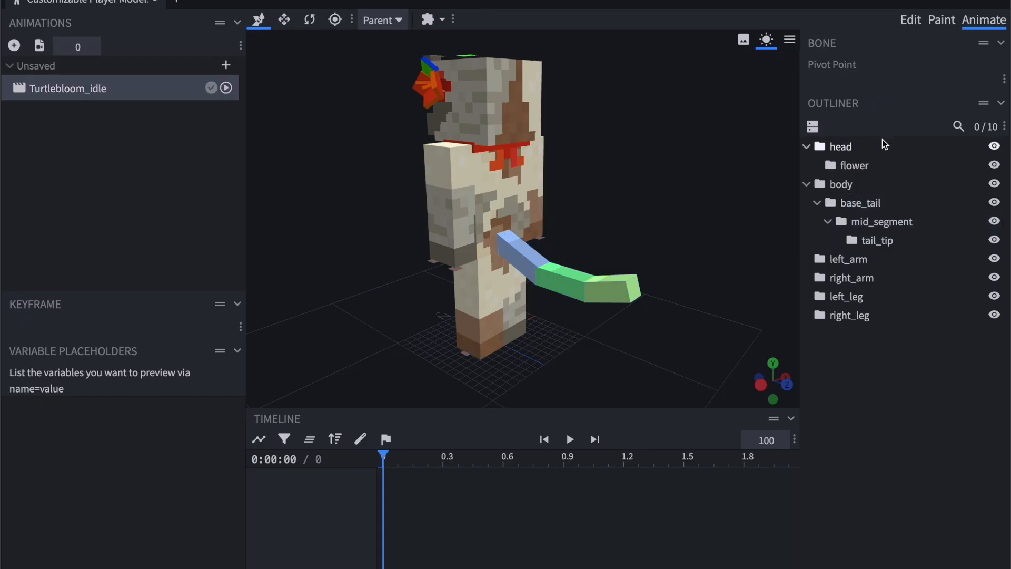
{"action": "left_click", "coordinate": [858, 199]}
{"action": "left_click_drag", "start_coordinate": [684, 207], "coordinate": [595, 206]}
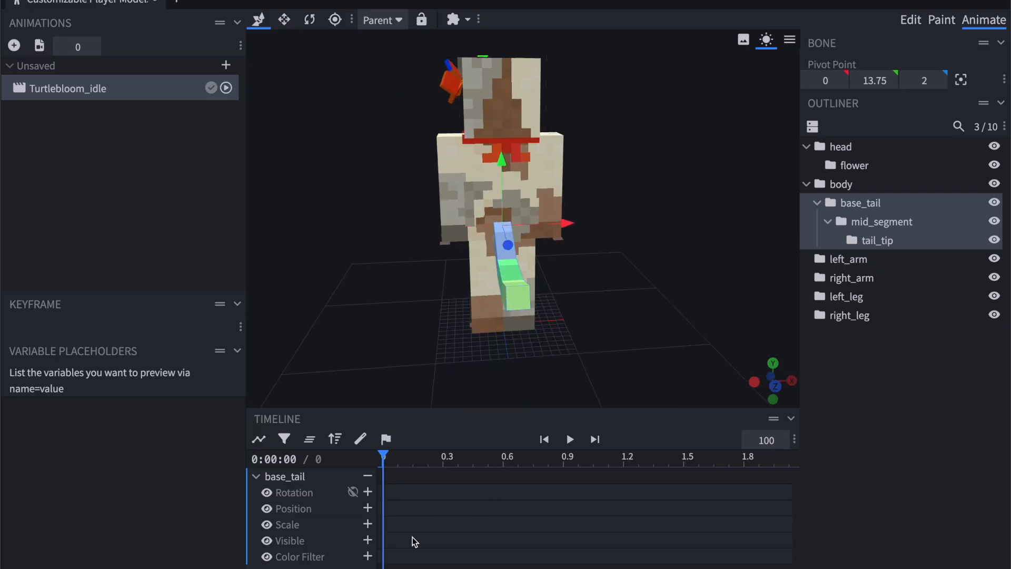
{"action": "left_click", "coordinate": [867, 224]}
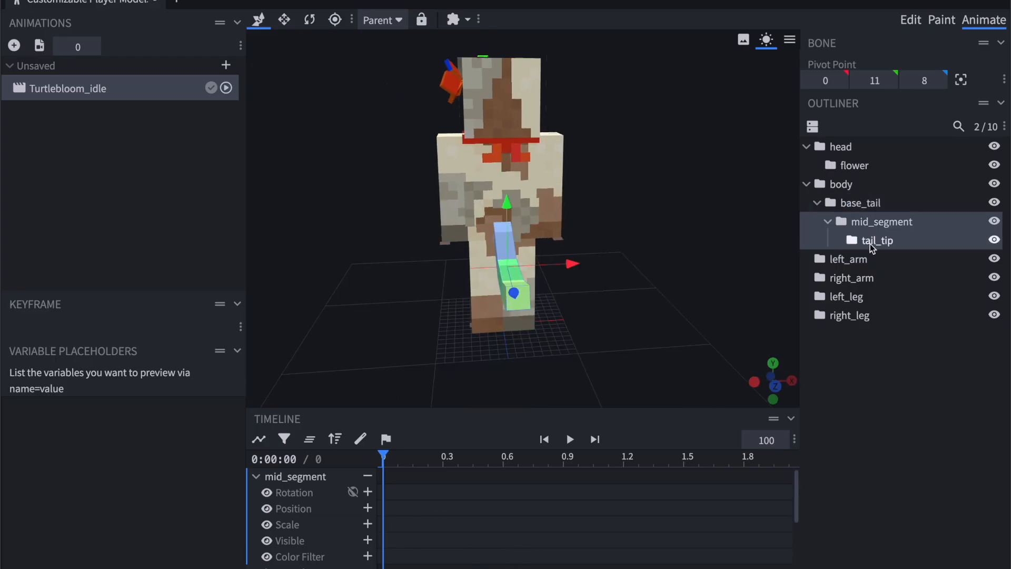
{"action": "left_click", "coordinate": [870, 246]}
Examine the timeline channels of the base_tail, mid_segment and tail_tip groups.
{"action": "scroll", "coordinate": [491, 504], "scroll_direction": "down", "scroll_amount": 5}
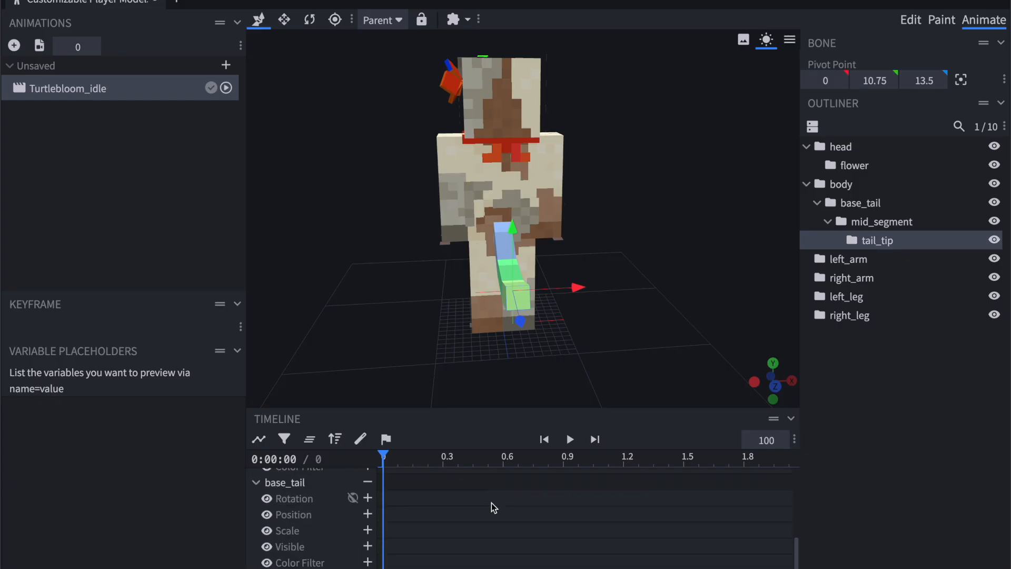
{"action": "scroll", "coordinate": [295, 495], "scroll_direction": "down", "scroll_amount": 6}
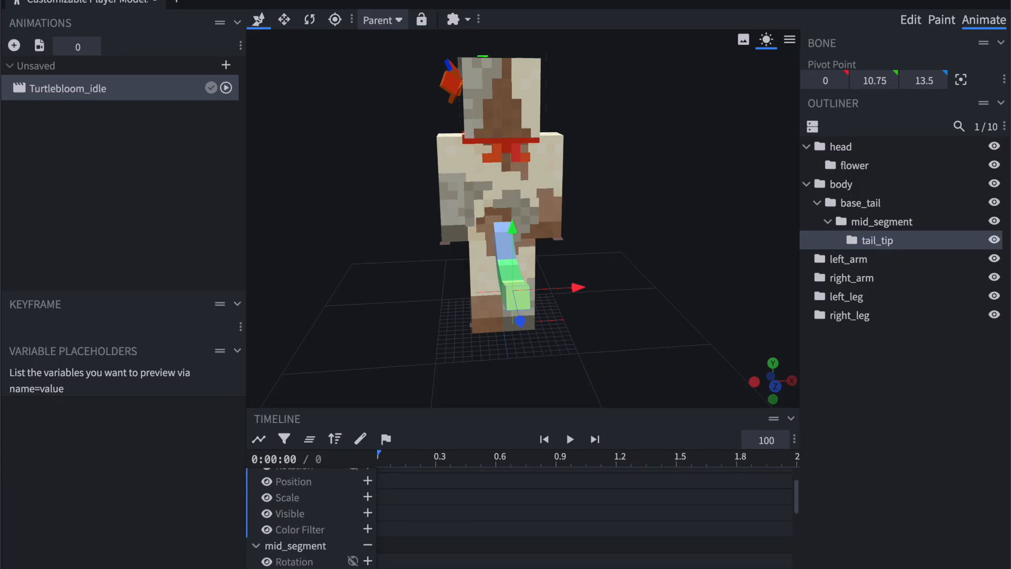
{"action": "scroll", "coordinate": [317, 537], "scroll_direction": "down", "scroll_amount": 3}
{"action": "scroll", "coordinate": [429, 516], "scroll_direction": "up", "scroll_amount": 5}
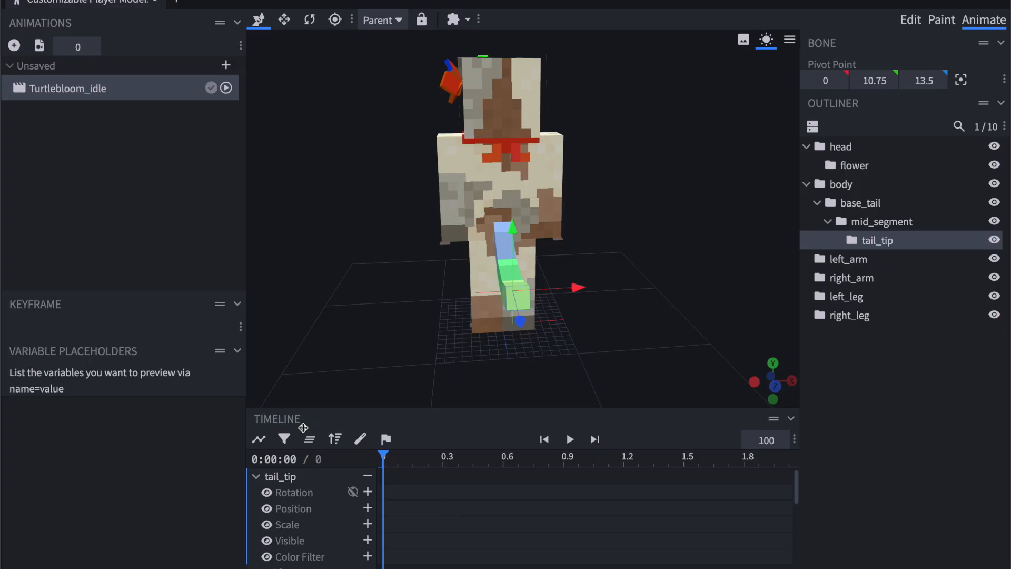
{"action": "scroll", "coordinate": [438, 532], "scroll_direction": "down", "scroll_amount": 3}
{"action": "left_click", "coordinate": [863, 203], "text": "shift"}
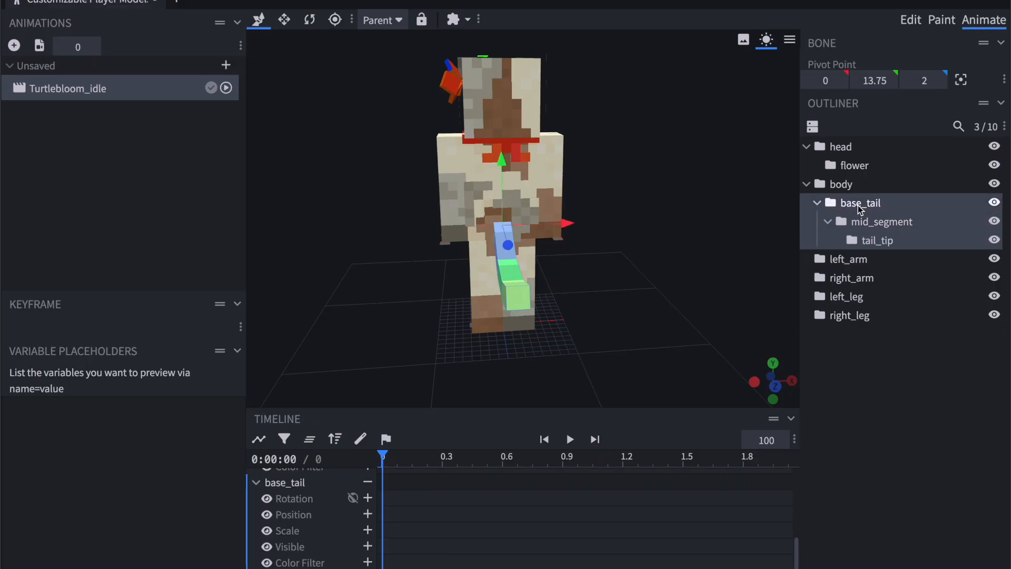
{"action": "left_click", "coordinate": [867, 220]}
{"action": "left_click", "coordinate": [877, 245]}
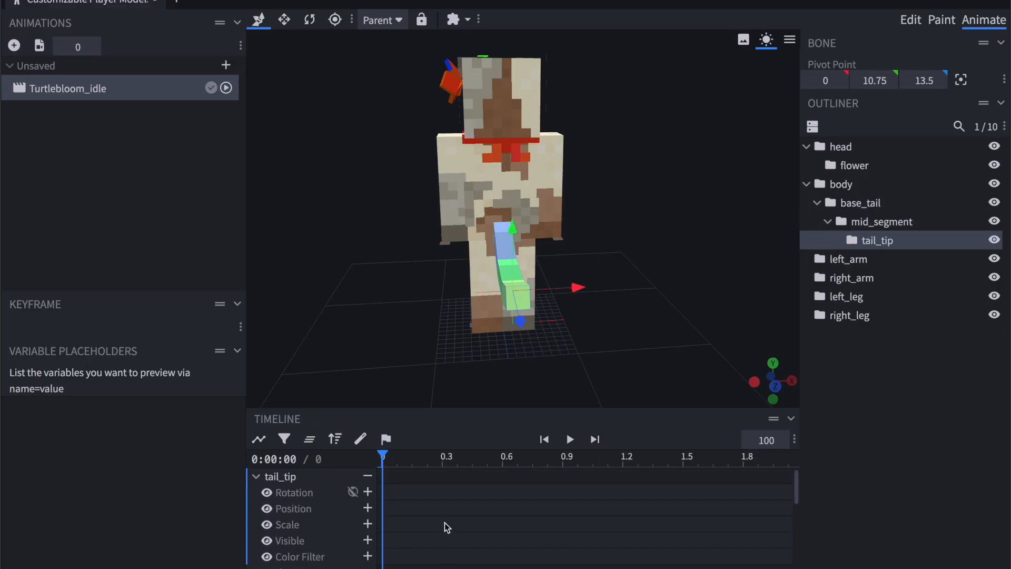
Rotate the base_tail group to -22.5 on X at time 0, creating its first rotation keyframe.
{"action": "left_click", "coordinate": [843, 202], "text": "shift"}
{"action": "scroll", "coordinate": [309, 536], "scroll_direction": "down", "scroll_amount": 3}
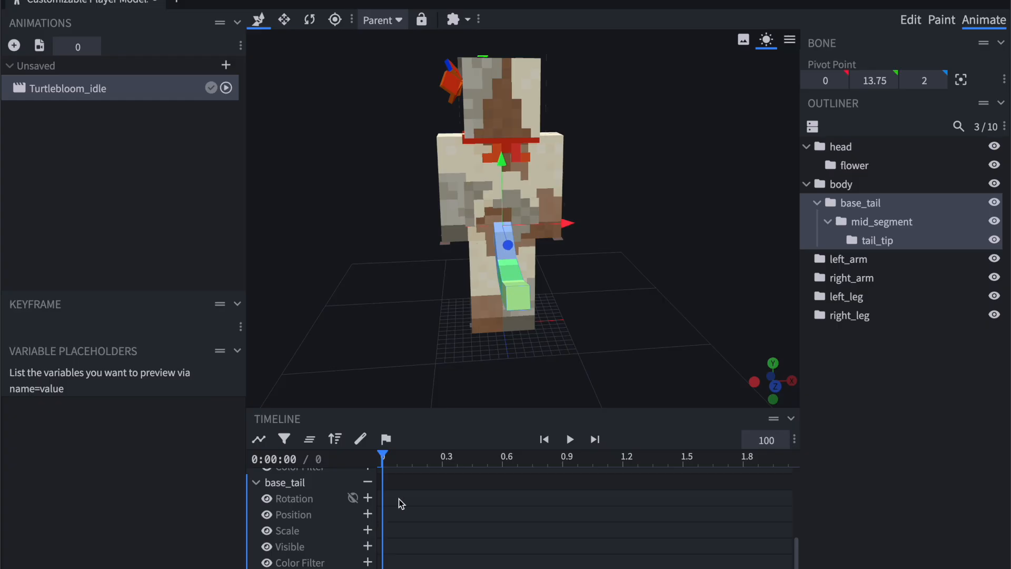
{"action": "left_click_drag", "start_coordinate": [599, 305], "coordinate": [504, 293]}
{"action": "key", "text": "r"}
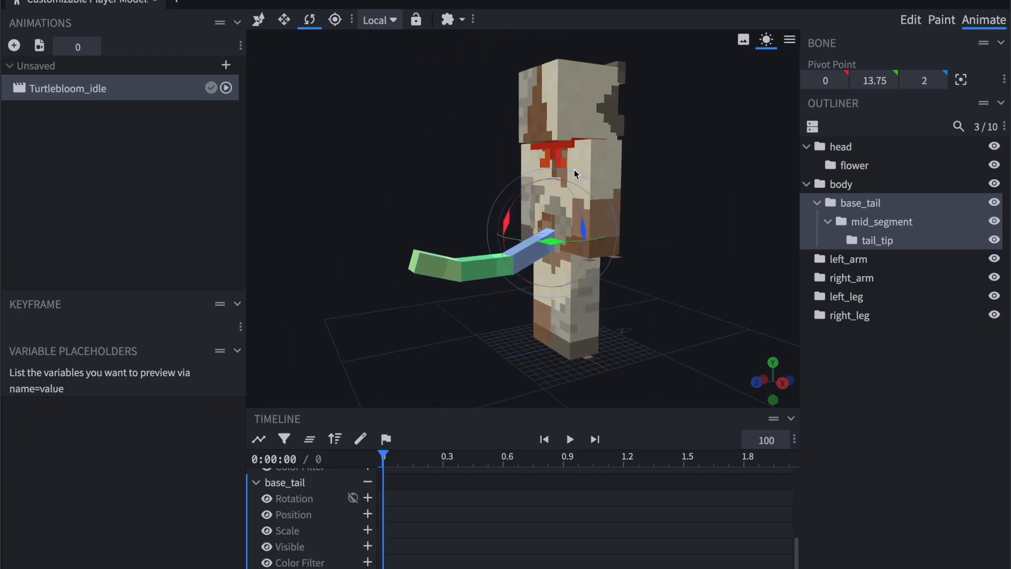
{"action": "left_click_drag", "start_coordinate": [507, 221], "coordinate": [522, 261]}
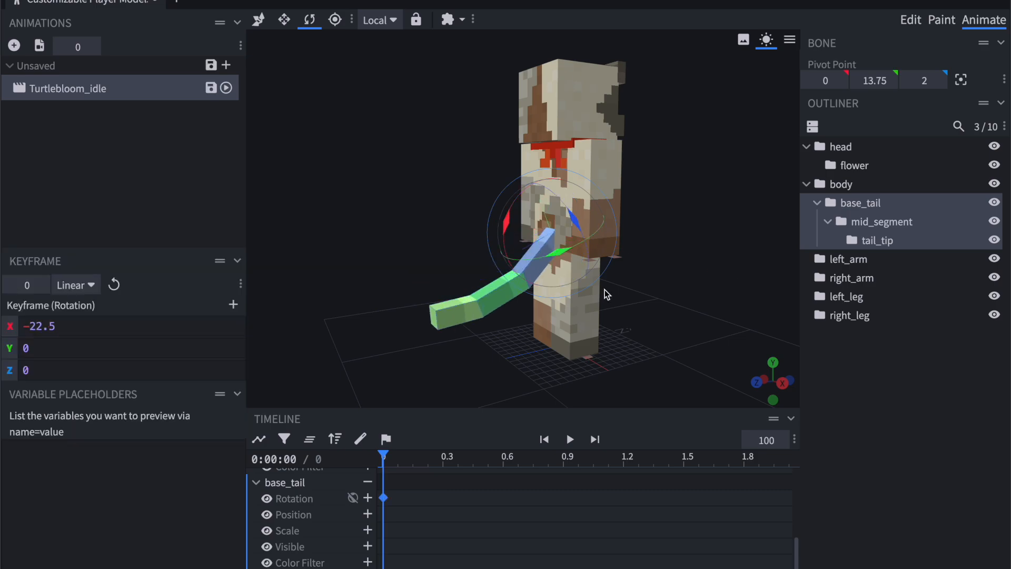
Swing base_tail sideways in the keyframe at time 0, to a rotation of about X -30.4, Y 40.8, Z -20.9.
{"action": "left_click_drag", "start_coordinate": [604, 289], "coordinate": [627, 288]}
{"action": "left_click_drag", "start_coordinate": [547, 257], "coordinate": [507, 257]}
{"action": "left_click_drag", "start_coordinate": [402, 234], "coordinate": [426, 243]}
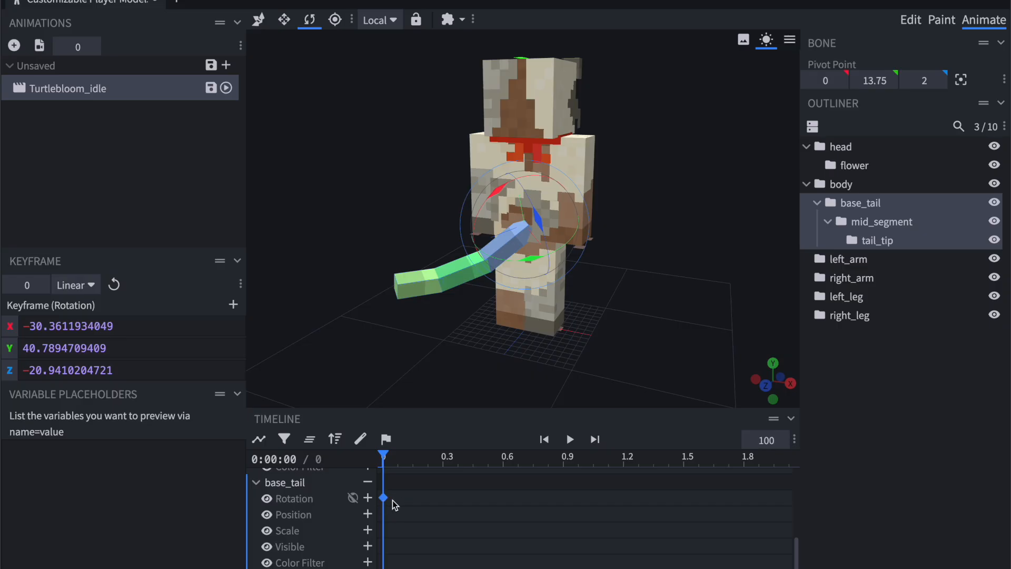
Key the base_tail rotation at 0.8 s with the tail centred, at X -22.5, Y 0, Z 0.
{"action": "scroll", "coordinate": [384, 508], "scroll_direction": "up", "scroll_amount": 2}
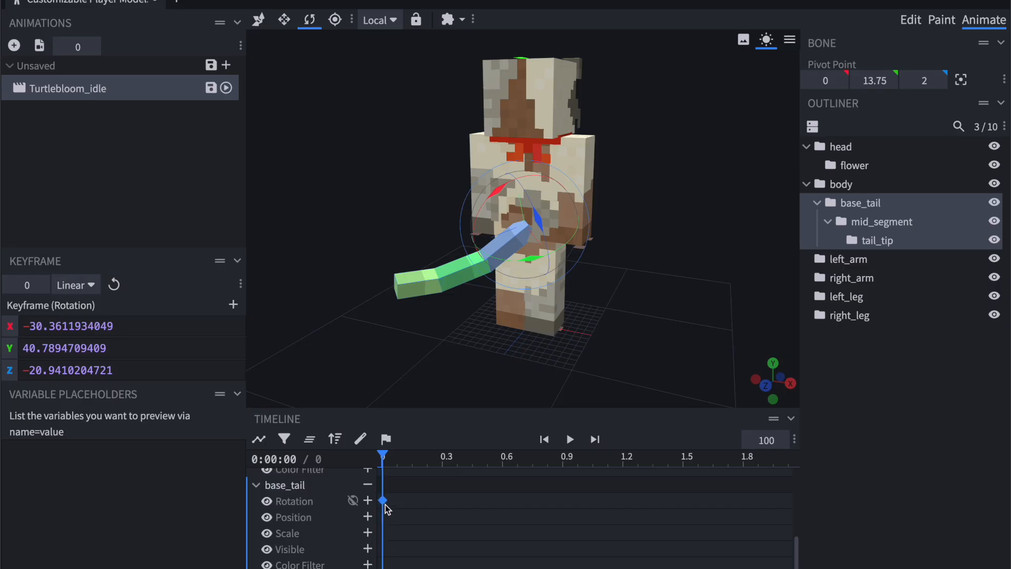
{"action": "scroll", "coordinate": [384, 504], "scroll_direction": "up", "scroll_amount": 3}
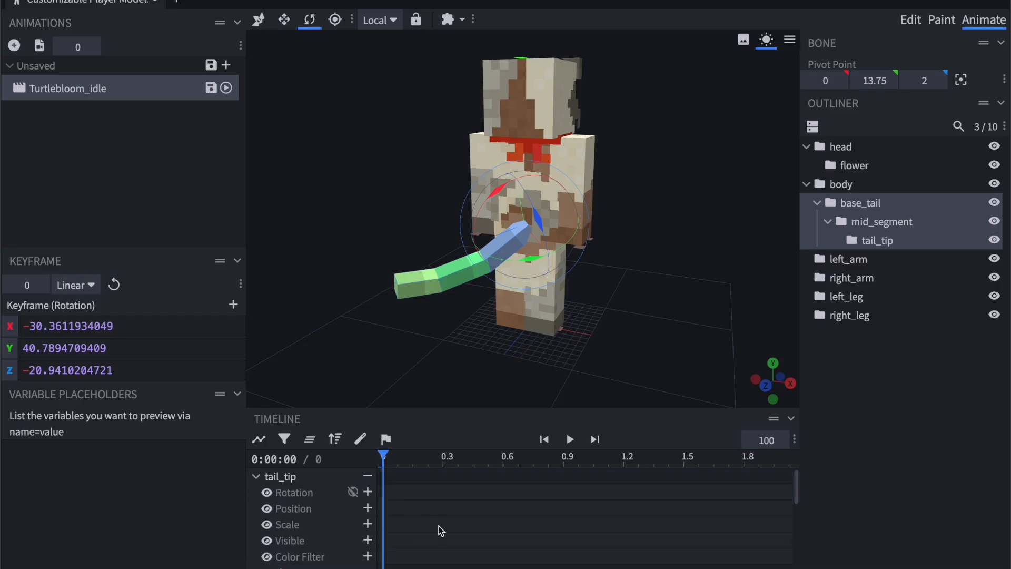
{"action": "scroll", "coordinate": [438, 526], "scroll_direction": "down", "scroll_amount": 4}
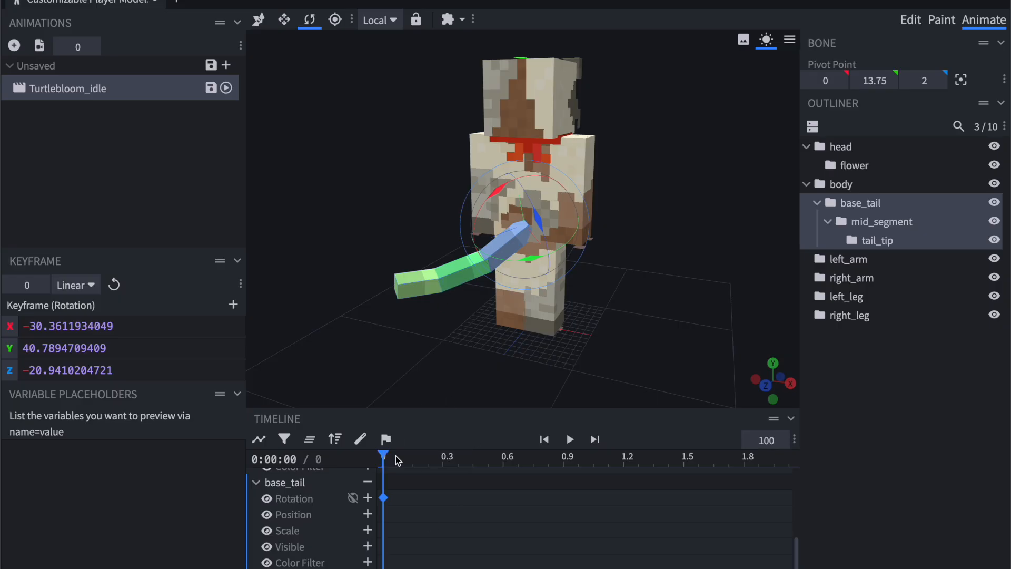
{"action": "left_click", "coordinate": [590, 459]}
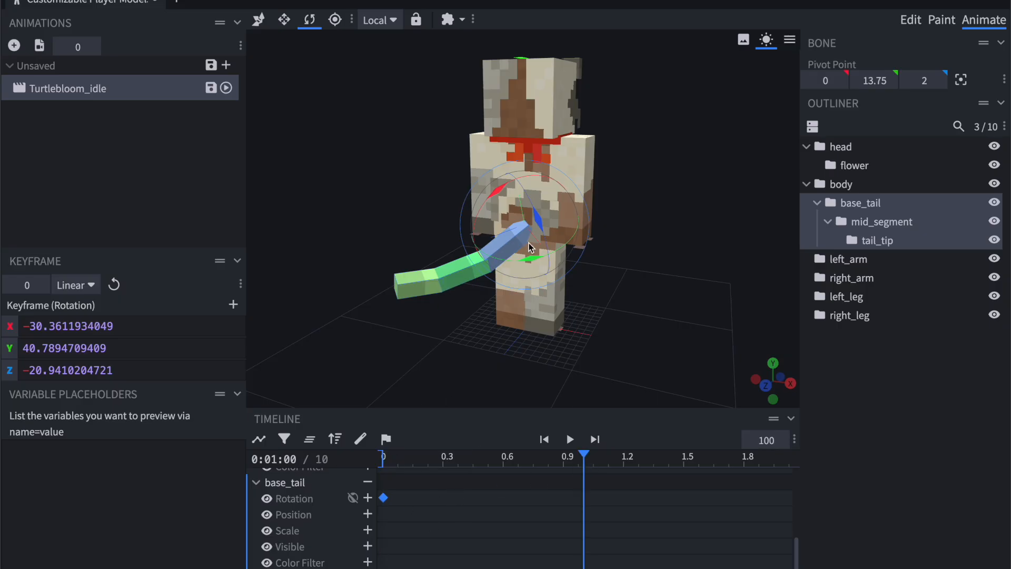
{"action": "left_click", "coordinate": [543, 457]}
{"action": "left_click_drag", "start_coordinate": [528, 267], "coordinate": [603, 262]}
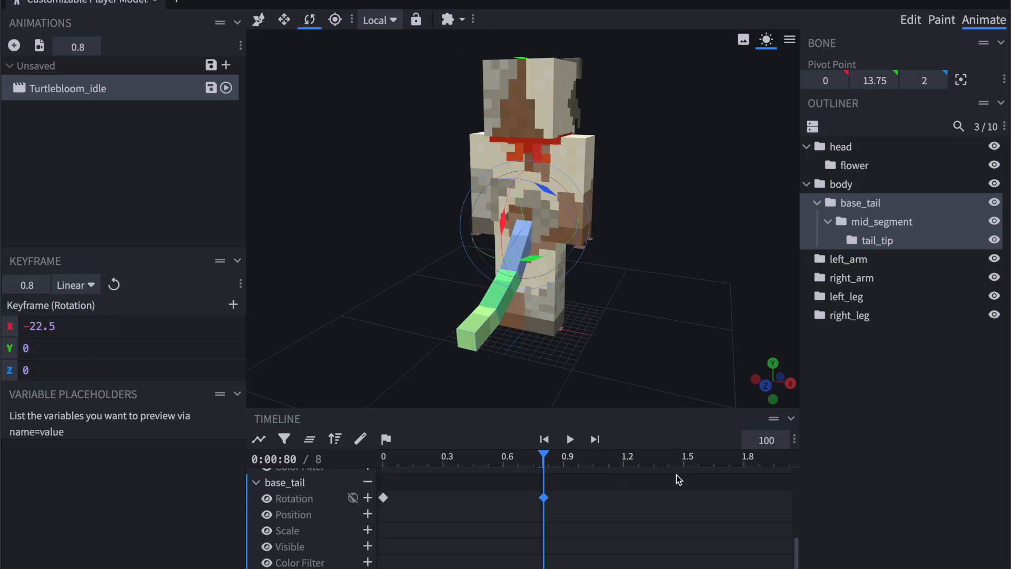
Key base_tail at 1.5 s swung to the opposite side, about X -35.0, Y -46.3, Z 26.5, and move the middle keyframe to 0.7 s.
{"action": "left_click", "coordinate": [683, 461]}
{"action": "left_click_drag", "start_coordinate": [525, 260], "coordinate": [602, 246]}
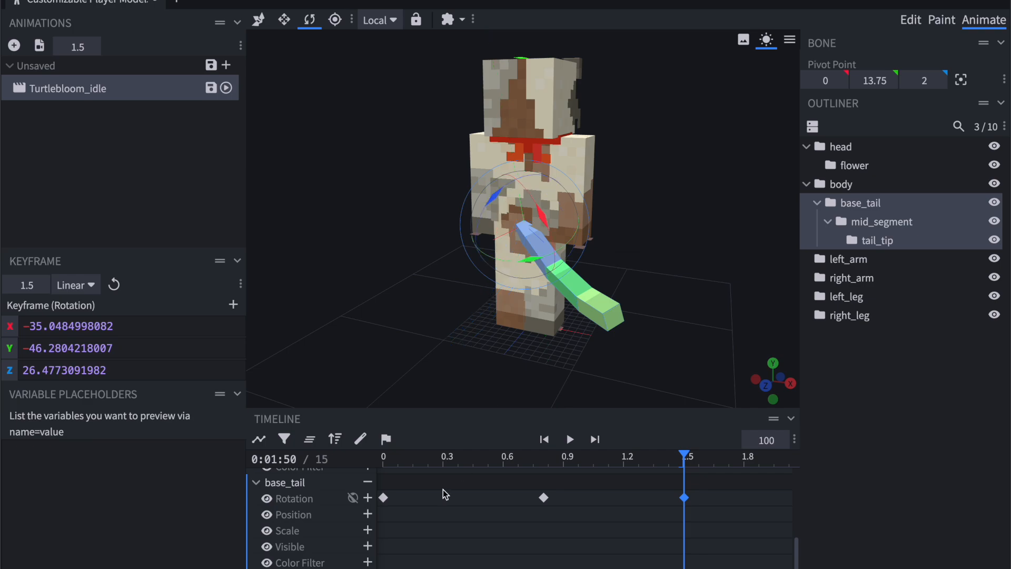
{"action": "left_click_drag", "start_coordinate": [543, 498], "coordinate": [524, 498]}
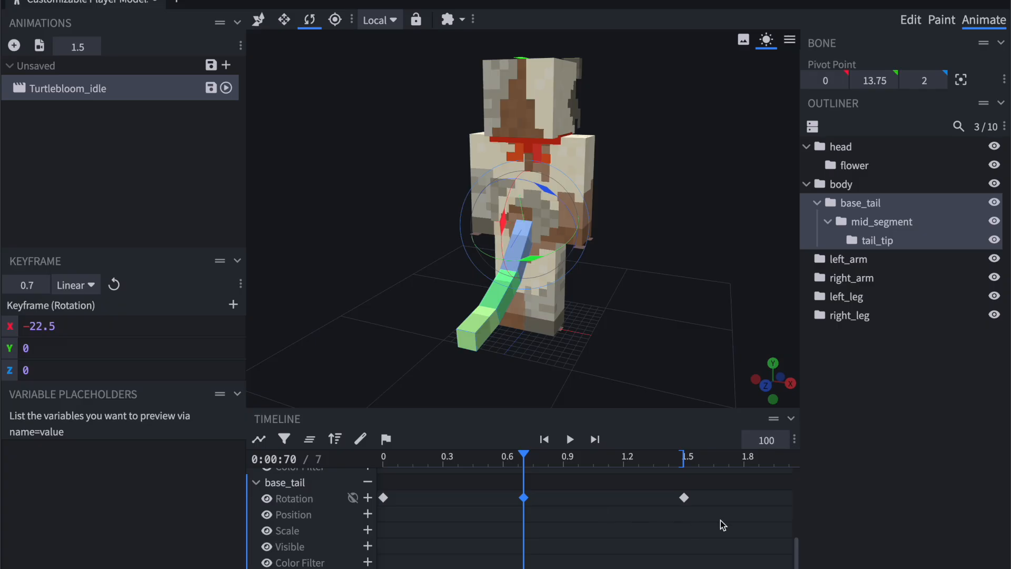
Extend the animation length to 2.4 s and paste a copy of the centred base_tail rotation keyframe at 2.1 s.
{"action": "scroll", "coordinate": [621, 520], "scroll_direction": "right", "scroll_amount": 3}
{"action": "left_click_drag", "start_coordinate": [534, 457], "coordinate": [713, 461]}
{"action": "left_click", "coordinate": [658, 460]}
{"action": "key", "text": "ctrl+v"}
Copy the base_tail rotation keyframe from time 0 and paste it at 2.9 s to close the loop.
{"action": "scroll", "coordinate": [463, 488], "scroll_direction": "left", "scroll_amount": 3}
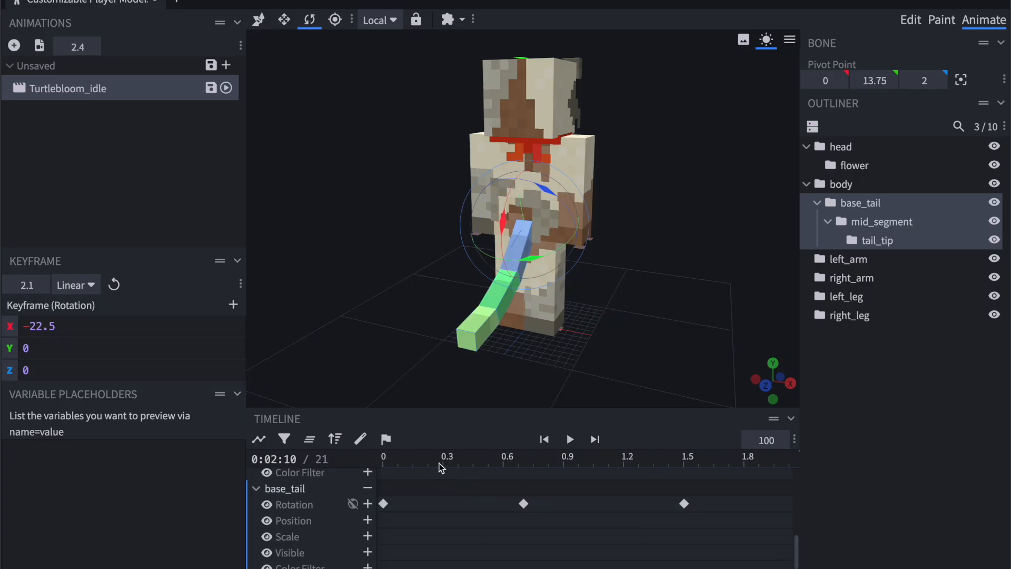
{"action": "left_click", "coordinate": [384, 462]}
{"action": "left_click", "coordinate": [384, 503]}
{"action": "scroll", "coordinate": [614, 493], "scroll_direction": "right", "scroll_amount": 4}
{"action": "scroll", "coordinate": [616, 494], "scroll_direction": "right", "scroll_amount": 1}
{"action": "left_click_drag", "start_coordinate": [590, 459], "coordinate": [609, 459]}
{"action": "key", "text": "ctrl+v"}
{"action": "left_click", "coordinate": [585, 464]}
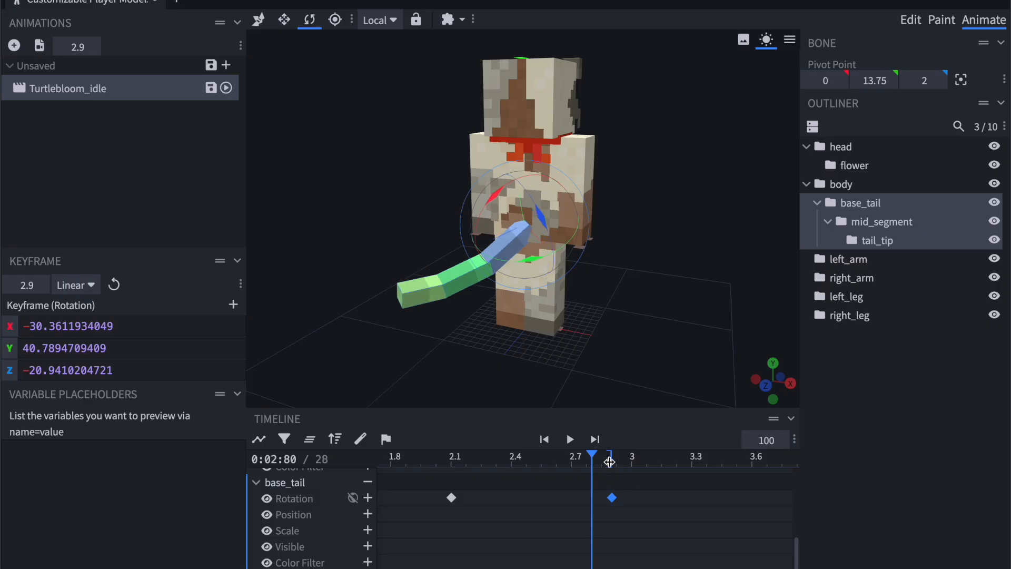
Play the base_tail sway from time 0 and examine the motion from behind the model.
{"action": "scroll", "coordinate": [536, 460], "scroll_direction": "left", "scroll_amount": 7}
{"action": "left_click_drag", "start_coordinate": [394, 459], "coordinate": [366, 462]}
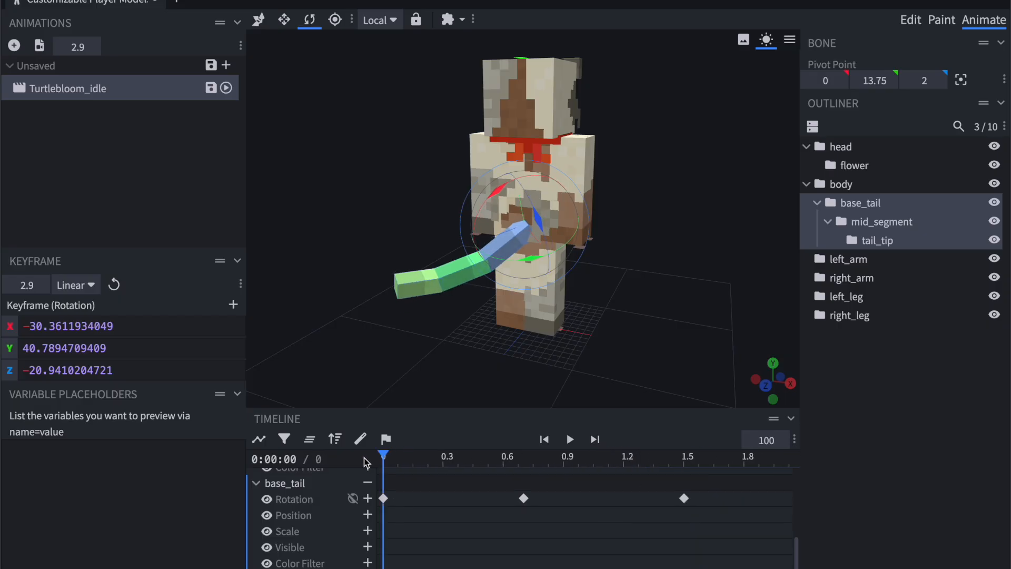
{"action": "scroll", "coordinate": [596, 460], "scroll_direction": "right", "scroll_amount": 1}
{"action": "scroll", "coordinate": [595, 459], "scroll_direction": "right", "scroll_amount": 4}
{"action": "scroll", "coordinate": [513, 482], "scroll_direction": "left", "scroll_amount": 4}
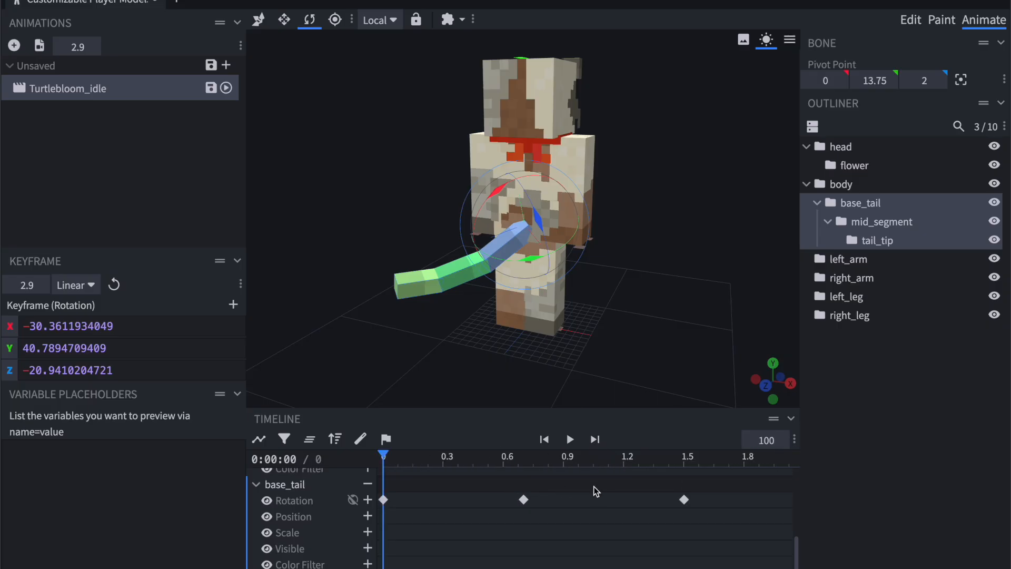
{"action": "scroll", "coordinate": [620, 524], "scroll_direction": "right", "scroll_amount": 2}
{"action": "scroll", "coordinate": [620, 524], "scroll_direction": "left", "scroll_amount": 2}
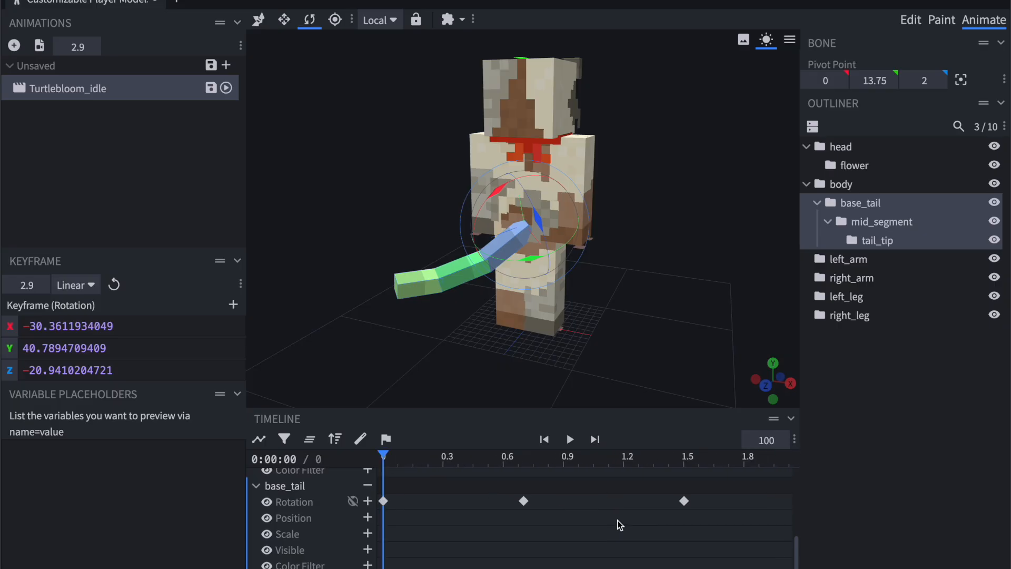
{"action": "left_click", "coordinate": [570, 439]}
{"action": "scroll", "coordinate": [618, 513], "scroll_direction": "right", "scroll_amount": 4}
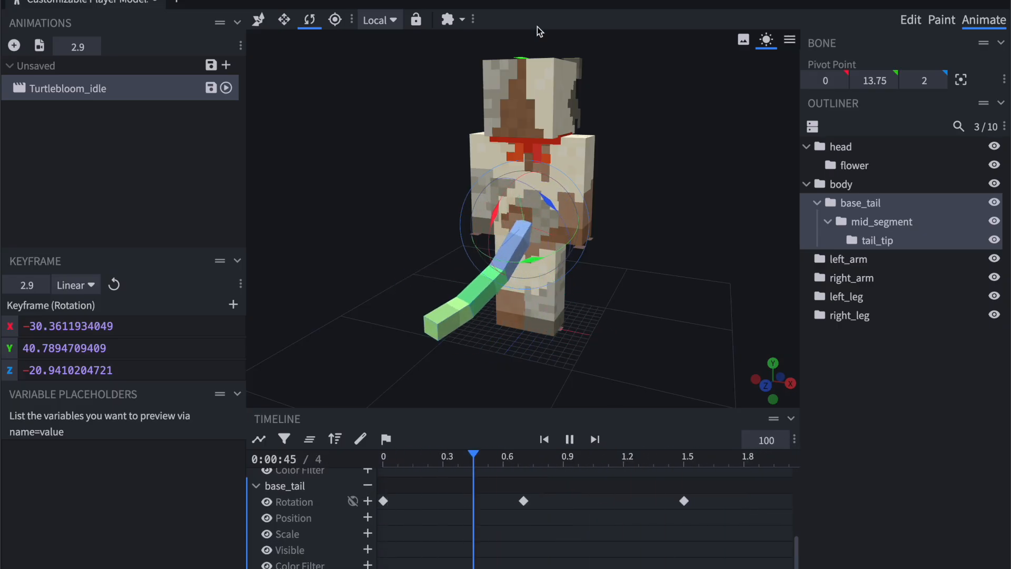
{"action": "left_click_drag", "start_coordinate": [625, 209], "coordinate": [672, 217]}
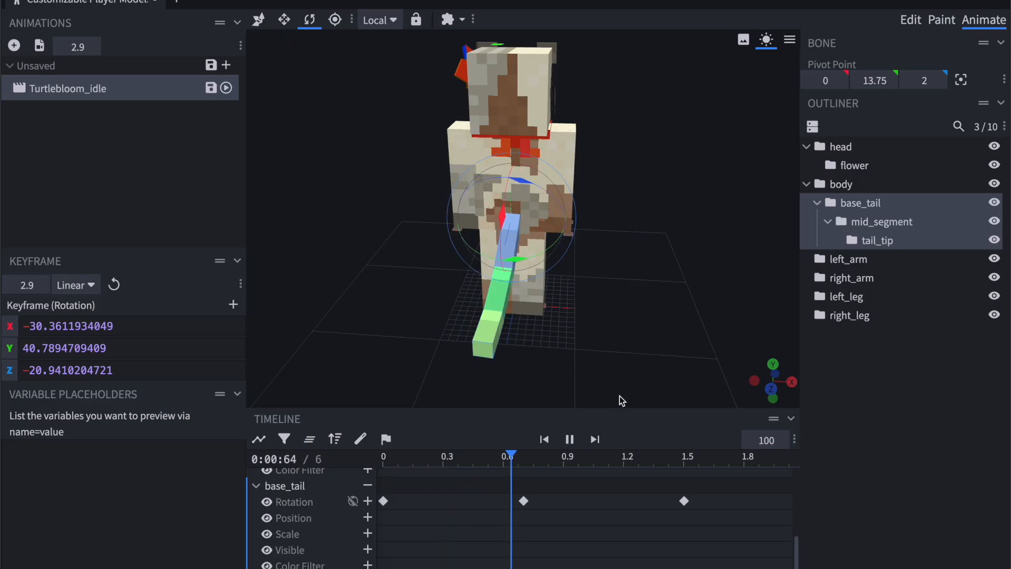
{"action": "left_click", "coordinate": [571, 440]}
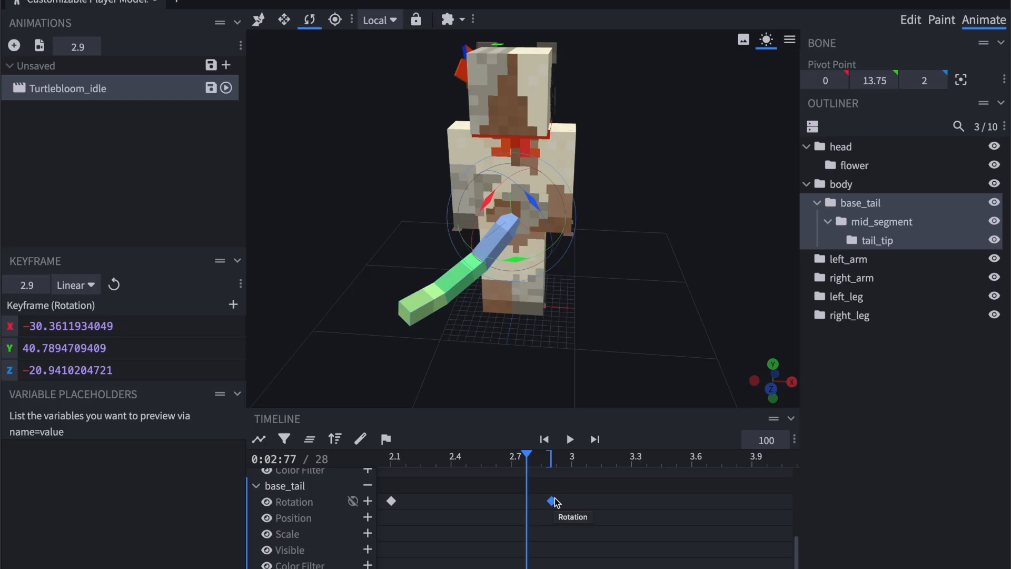
Preview the tail animation at playback speeds of 60 and 200.
{"action": "scroll", "coordinate": [466, 501], "scroll_direction": "left", "scroll_amount": 5}
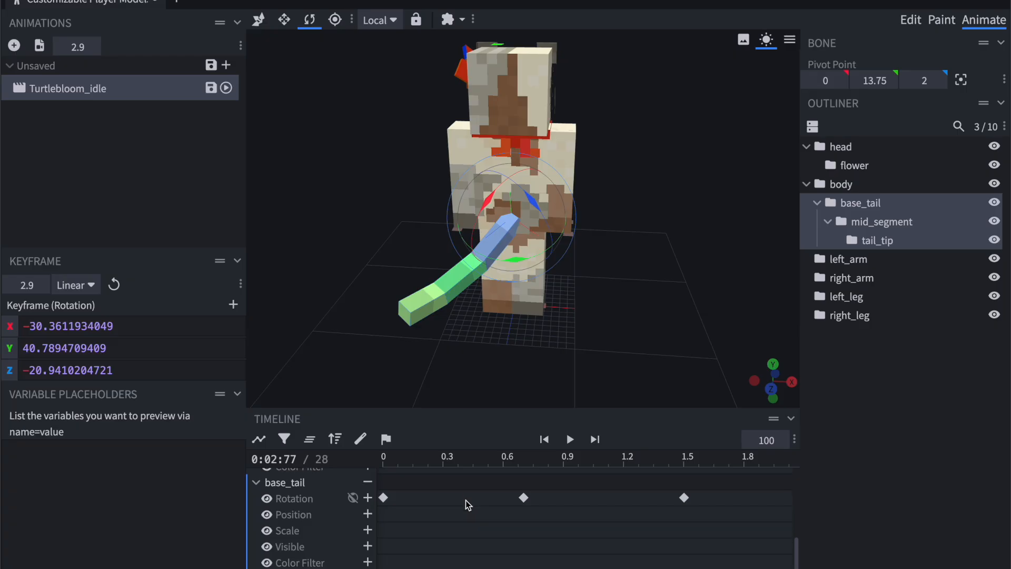
{"action": "scroll", "coordinate": [500, 499], "scroll_direction": "up", "scroll_amount": 1}
{"action": "scroll", "coordinate": [500, 498], "scroll_direction": "right", "scroll_amount": 5}
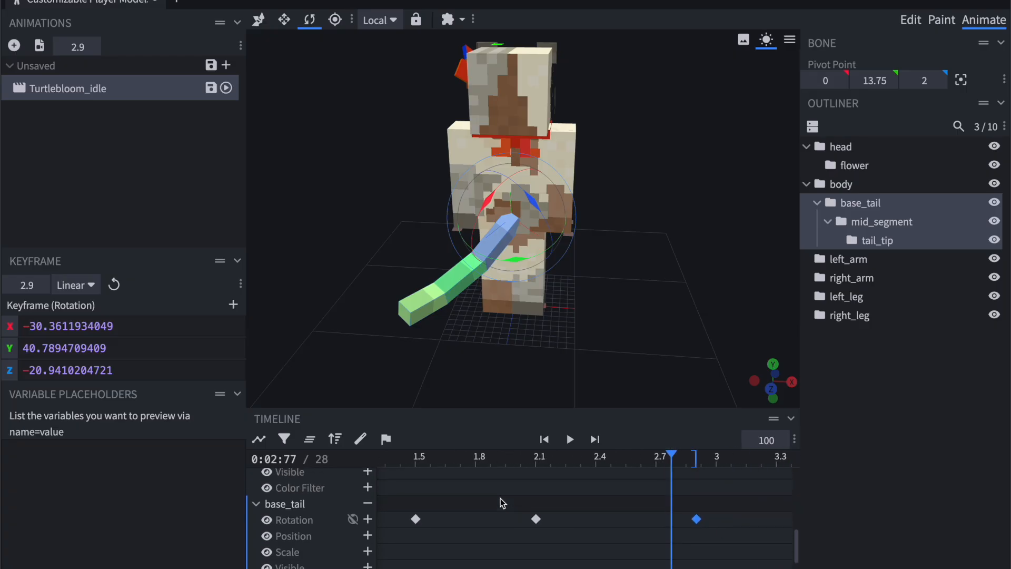
{"action": "left_click", "coordinate": [766, 440]}
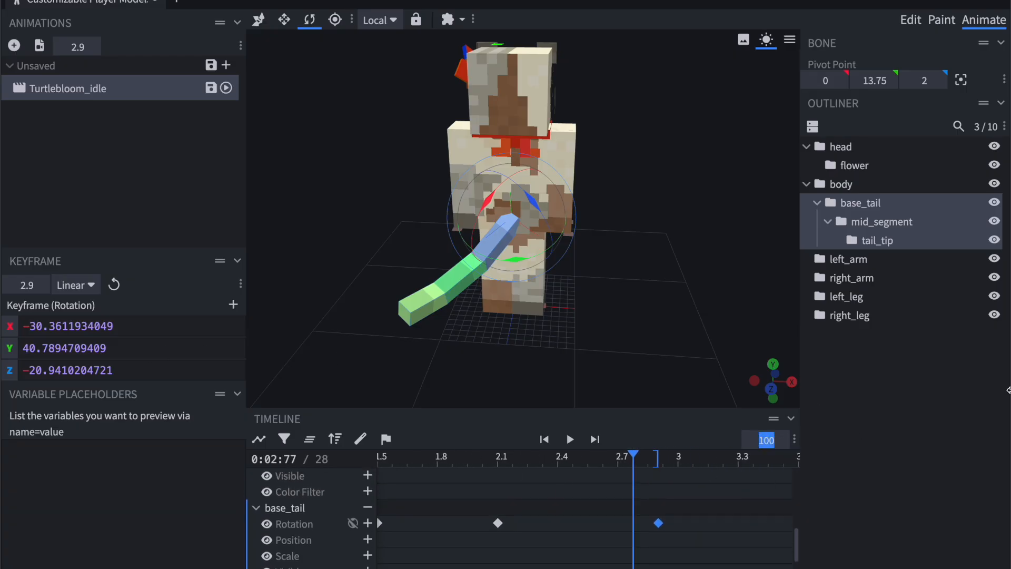
{"action": "type", "text": "60"}
{"action": "left_click", "coordinate": [569, 439]}
{"action": "left_click", "coordinate": [766, 440]}
{"action": "type", "text": "200"}
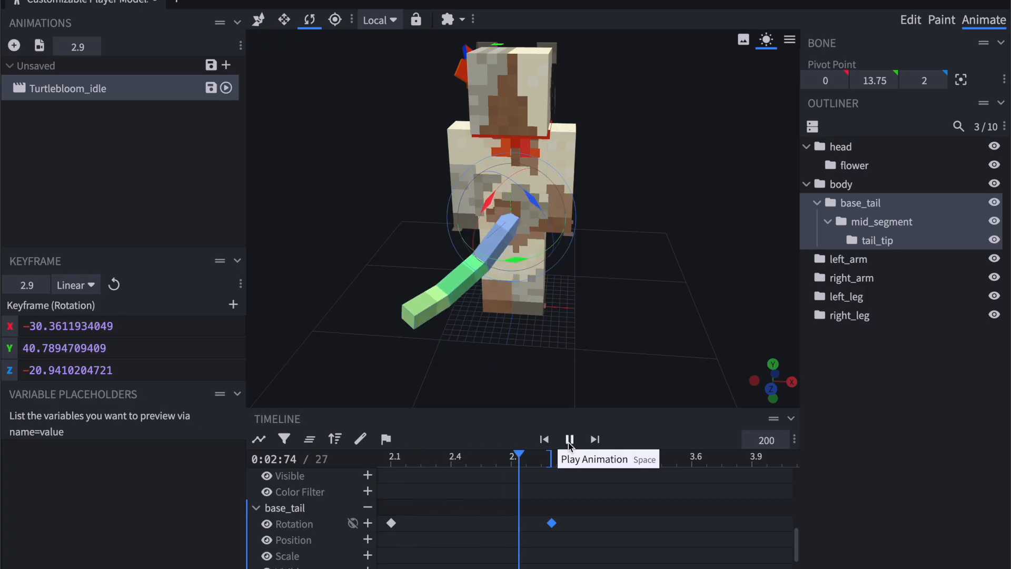
{"action": "left_click", "coordinate": [569, 439]}
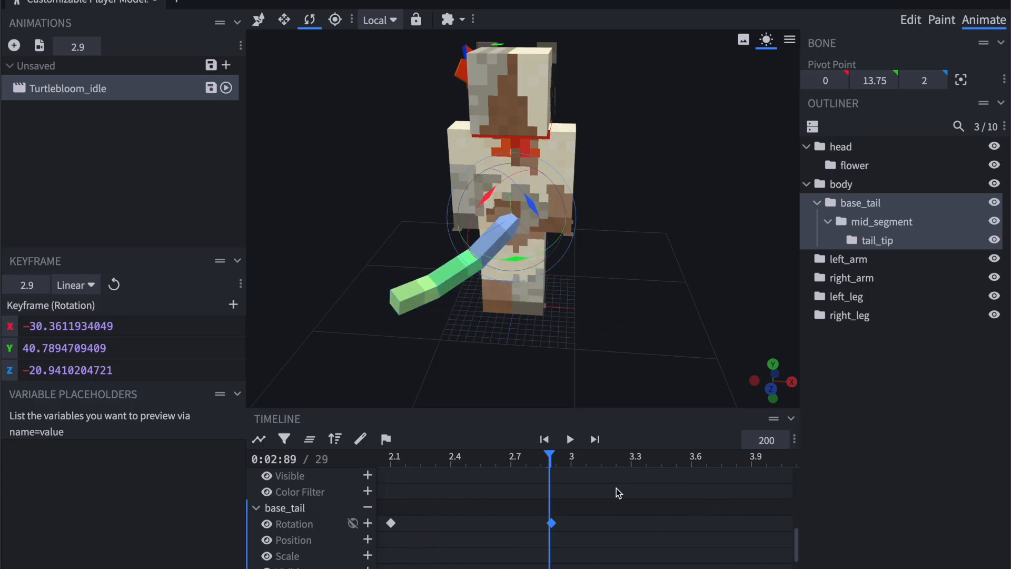
{"action": "scroll", "coordinate": [617, 488], "scroll_direction": "down", "scroll_amount": 1}
{"action": "scroll", "coordinate": [617, 489], "scroll_direction": "right", "scroll_amount": 8}
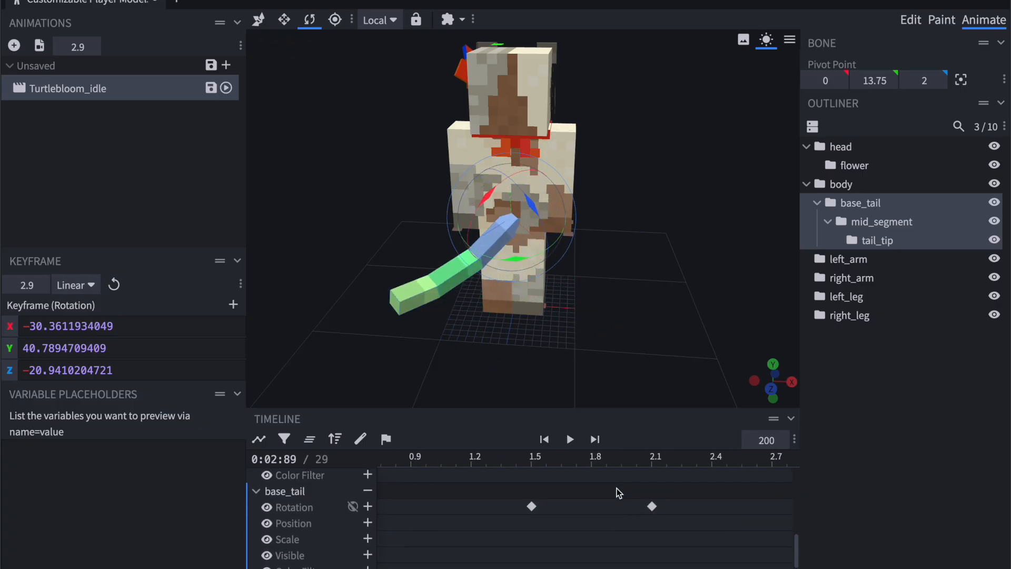
{"action": "scroll", "coordinate": [617, 488], "scroll_direction": "left", "scroll_amount": 8}
{"action": "scroll", "coordinate": [617, 488], "scroll_direction": "right", "scroll_amount": 5}
{"action": "scroll", "coordinate": [617, 488], "scroll_direction": "left", "scroll_amount": 5}
{"action": "scroll", "coordinate": [617, 488], "scroll_direction": "up", "scroll_amount": 6}
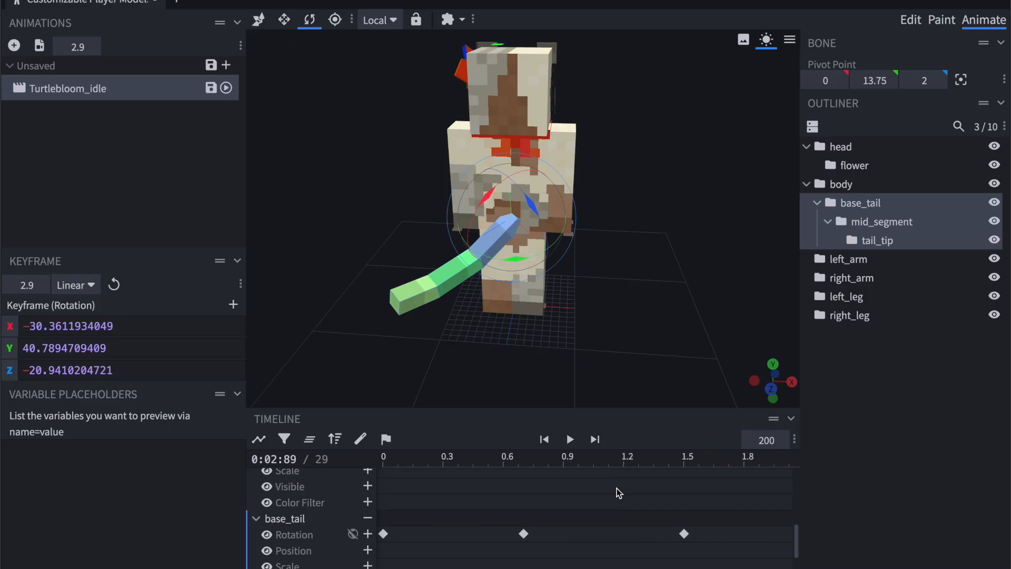
Select only the mid_segment bone and key its rotation at 0.3 s with Y 27.5.
{"action": "left_click", "coordinate": [869, 222]}
{"action": "scroll", "coordinate": [496, 564], "scroll_direction": "down", "scroll_amount": 4}
{"action": "scroll", "coordinate": [438, 506], "scroll_direction": "up", "scroll_amount": 5}
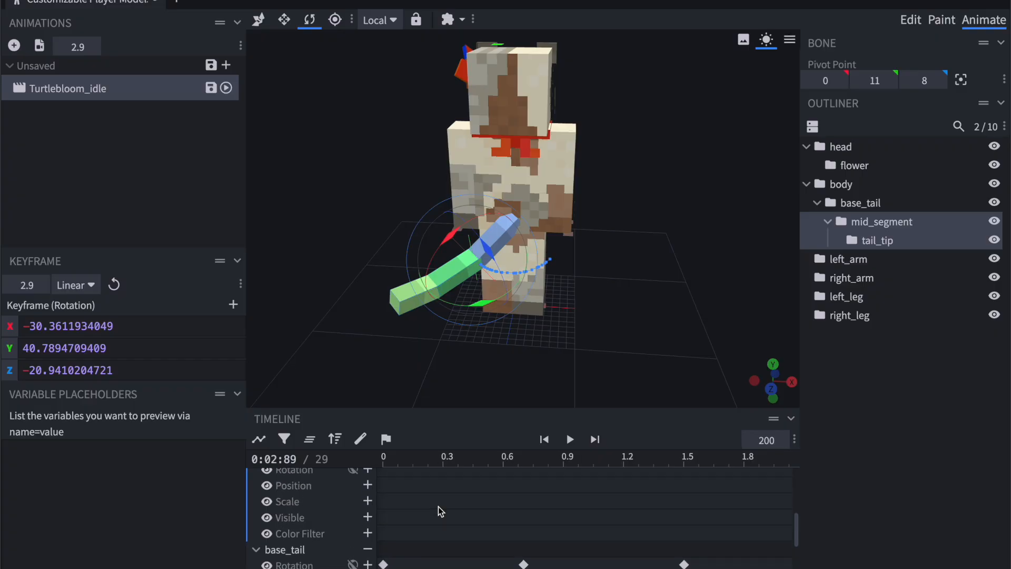
{"action": "scroll", "coordinate": [438, 506], "scroll_direction": "down", "scroll_amount": 1}
{"action": "left_click", "coordinate": [379, 458]}
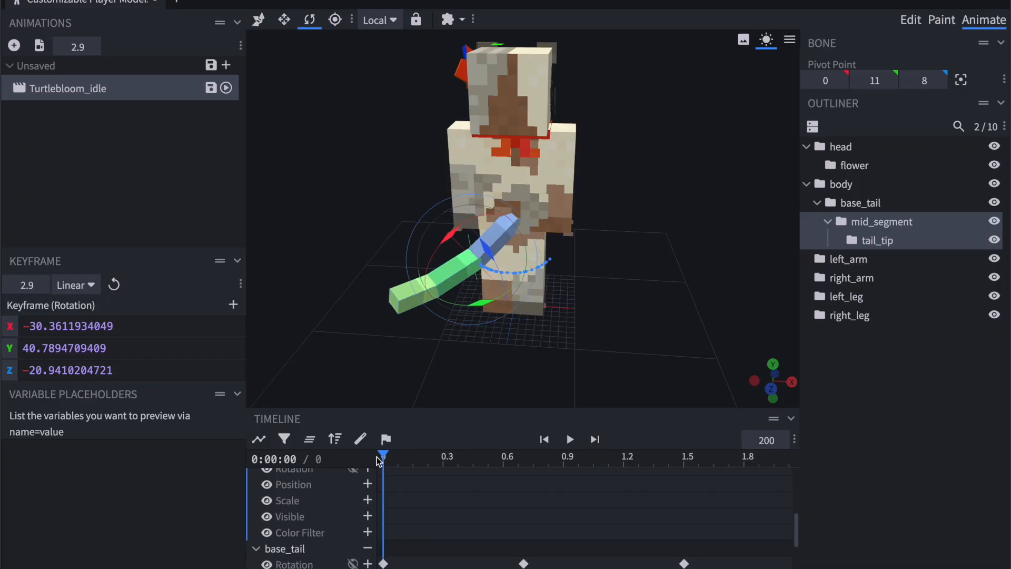
{"action": "left_click_drag", "start_coordinate": [388, 458], "coordinate": [451, 462]}
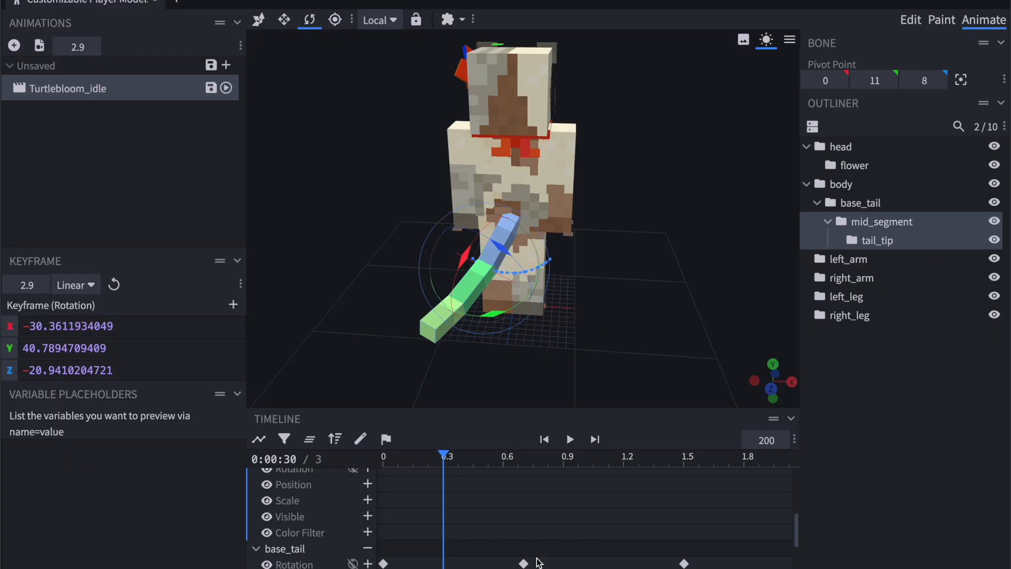
{"action": "scroll", "coordinate": [517, 478], "scroll_direction": "up", "scroll_amount": 1}
{"action": "scroll", "coordinate": [516, 478], "scroll_direction": "up", "scroll_amount": 2}
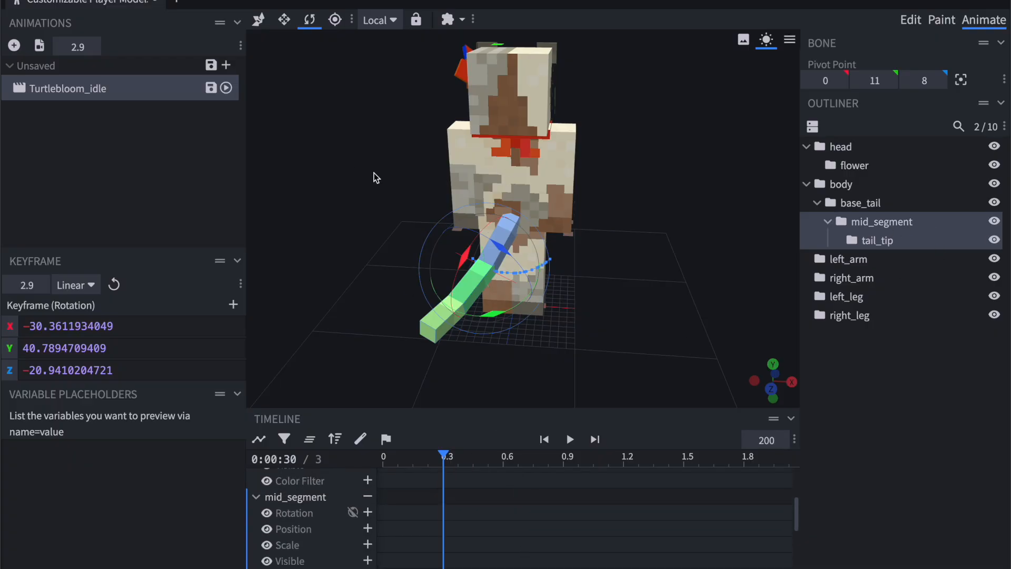
{"action": "scroll", "coordinate": [469, 517], "scroll_direction": "down", "scroll_amount": 1}
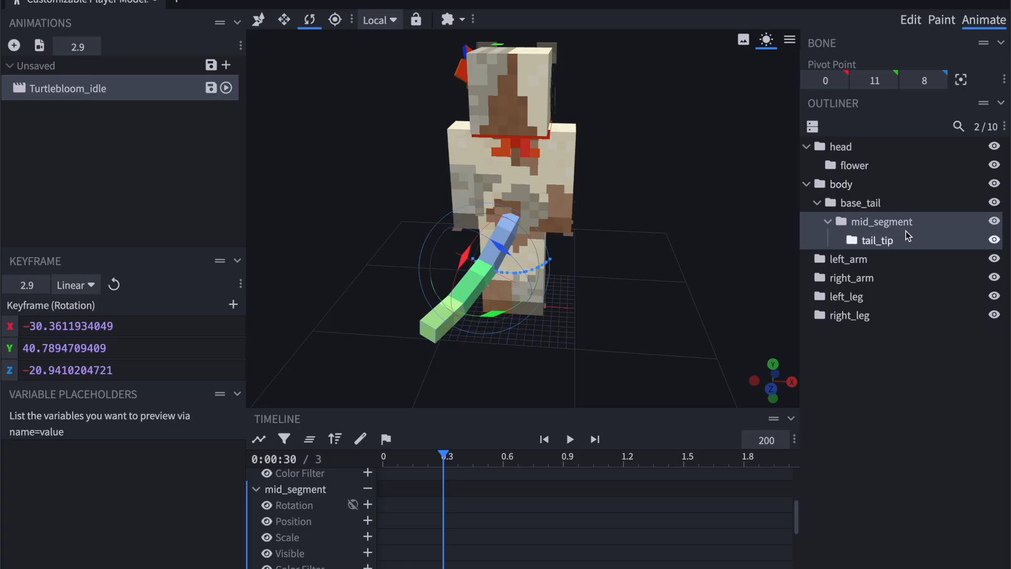
{"action": "scroll", "coordinate": [522, 498], "scroll_direction": "down", "scroll_amount": 1}
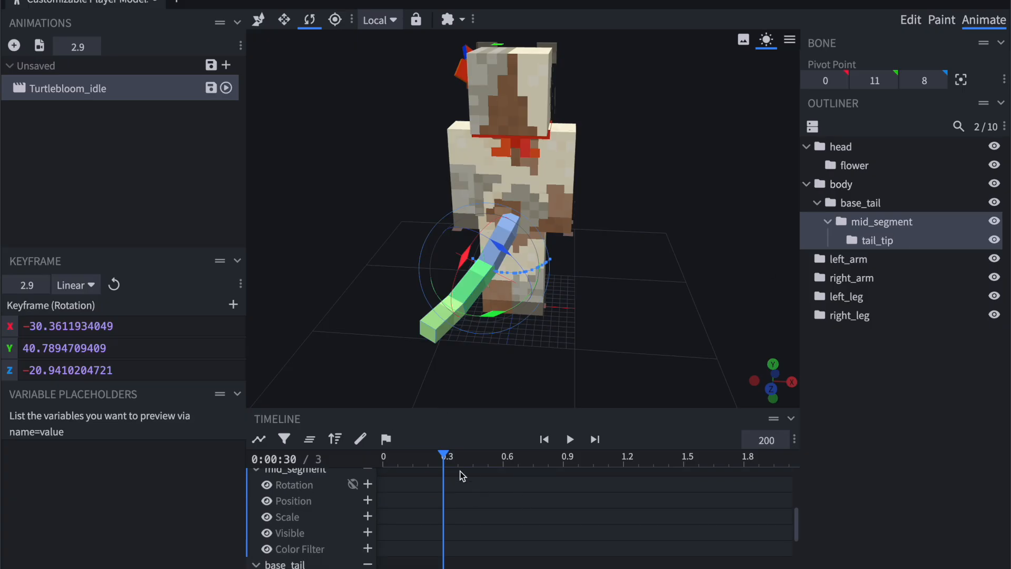
{"action": "left_click", "coordinate": [889, 226]}
{"action": "scroll", "coordinate": [526, 498], "scroll_direction": "down", "scroll_amount": 1}
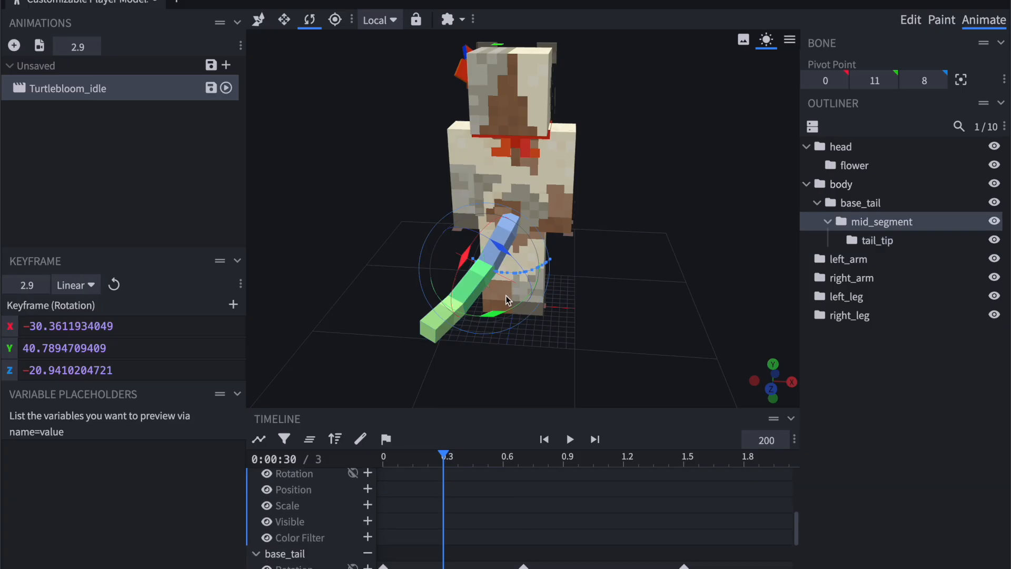
{"action": "left_click_drag", "start_coordinate": [491, 317], "coordinate": [464, 314]}
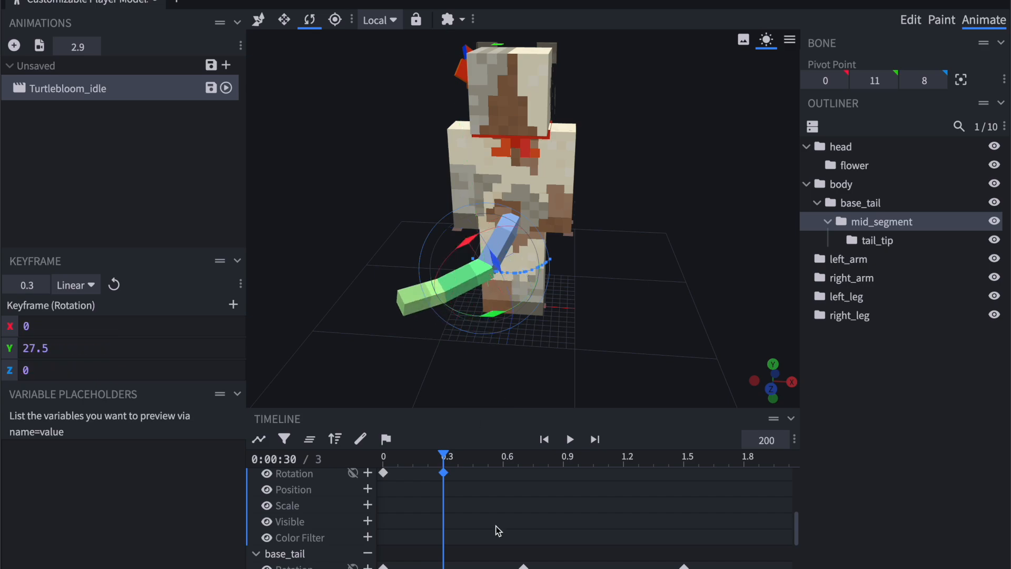
Key the mid_segment rotation at 0.8 s with Y 10.
{"action": "scroll", "coordinate": [495, 526], "scroll_direction": "down", "scroll_amount": 3}
{"action": "scroll", "coordinate": [495, 526], "scroll_direction": "down", "scroll_amount": 1}
{"action": "scroll", "coordinate": [495, 526], "scroll_direction": "up", "scroll_amount": 1}
{"action": "left_click_drag", "start_coordinate": [494, 464], "coordinate": [539, 465]}
{"action": "scroll", "coordinate": [539, 474], "scroll_direction": "down", "scroll_amount": 1}
{"action": "left_click_drag", "start_coordinate": [529, 319], "coordinate": [548, 323]}
{"action": "scroll", "coordinate": [617, 529], "scroll_direction": "down", "scroll_amount": 1}
{"action": "scroll", "coordinate": [617, 529], "scroll_direction": "right", "scroll_amount": 1}
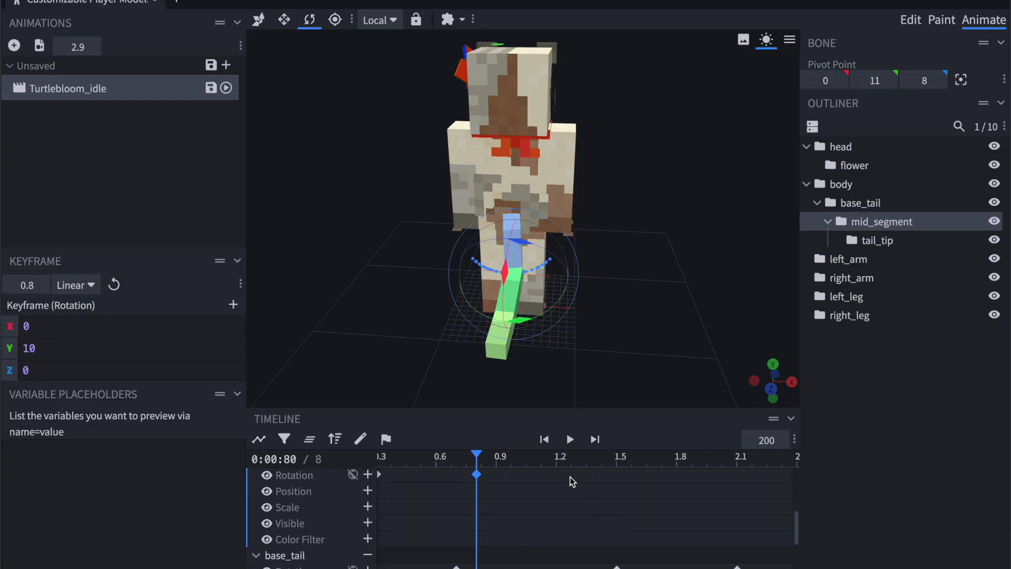
Key the mid_segment rotation at 1.3 s with Y -12.5 and at 1.8 s with Y -20.
{"action": "left_click", "coordinate": [578, 464]}
{"action": "left_click_drag", "start_coordinate": [539, 324], "coordinate": [574, 317]}
{"action": "scroll", "coordinate": [628, 494], "scroll_direction": "right", "scroll_amount": 2}
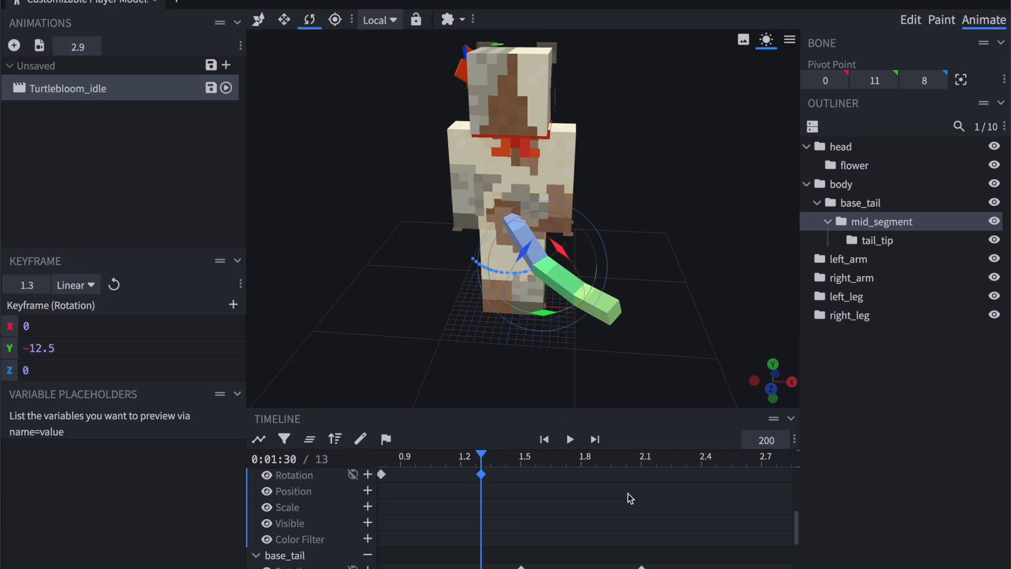
{"action": "left_click", "coordinate": [582, 457]}
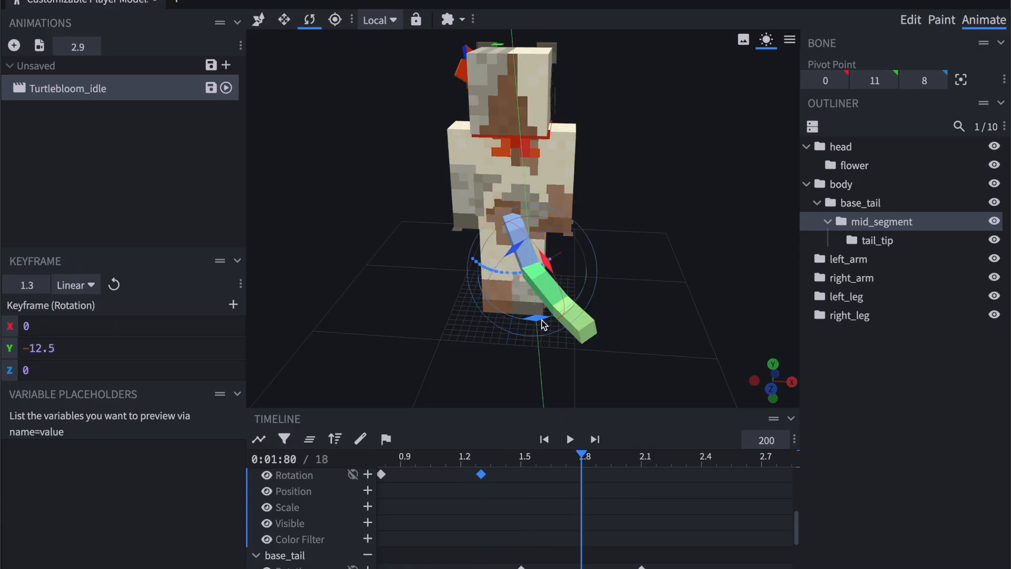
{"action": "left_click_drag", "start_coordinate": [541, 321], "coordinate": [560, 338]}
Key the mid_segment rotation at 2.4 s with Y -30 and at 2.7 s with Y -5.
{"action": "scroll", "coordinate": [698, 539], "scroll_direction": "right", "scroll_amount": 2}
{"action": "left_click", "coordinate": [615, 457]}
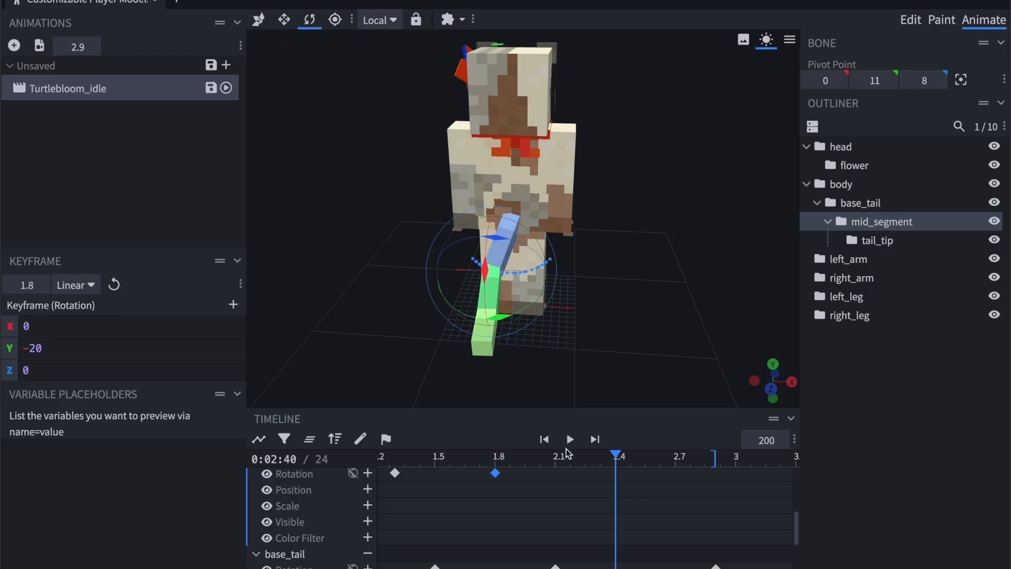
{"action": "left_click_drag", "start_coordinate": [507, 308], "coordinate": [519, 321]}
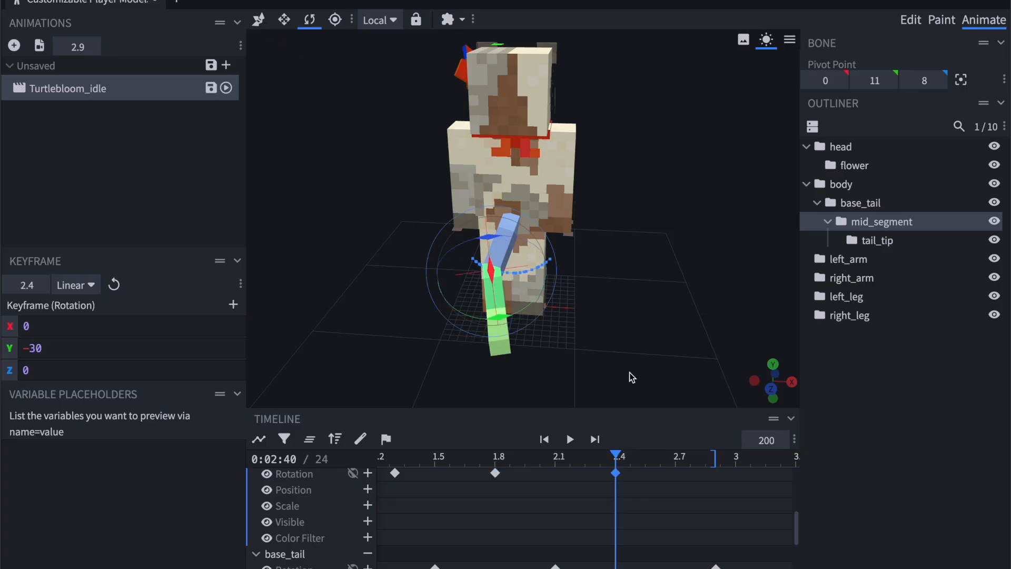
{"action": "left_click", "coordinate": [681, 462]}
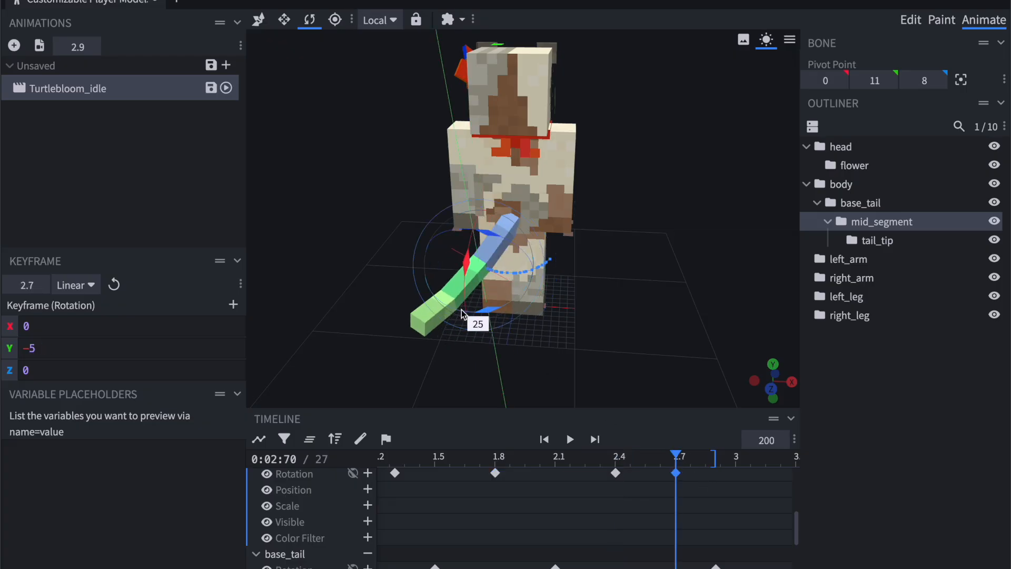
Copy the mid_segment rotation keyframe from time 0 and paste it at 2.9 s.
{"action": "scroll", "coordinate": [536, 495], "scroll_direction": "left", "scroll_amount": 5}
{"action": "scroll", "coordinate": [390, 477], "scroll_direction": "up", "scroll_amount": 1}
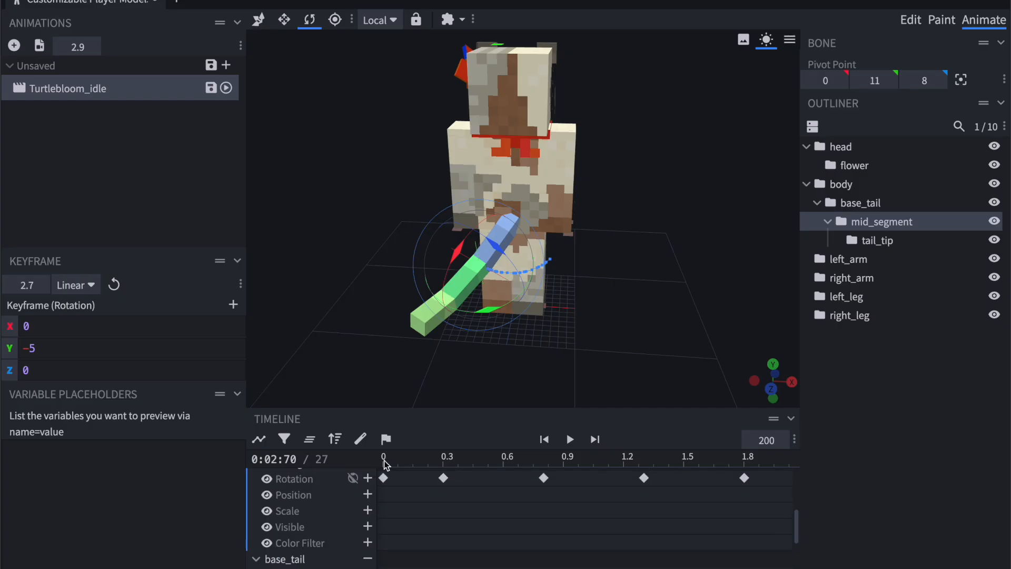
{"action": "left_click", "coordinate": [385, 463]}
{"action": "scroll", "coordinate": [621, 479], "scroll_direction": "right", "scroll_amount": 8}
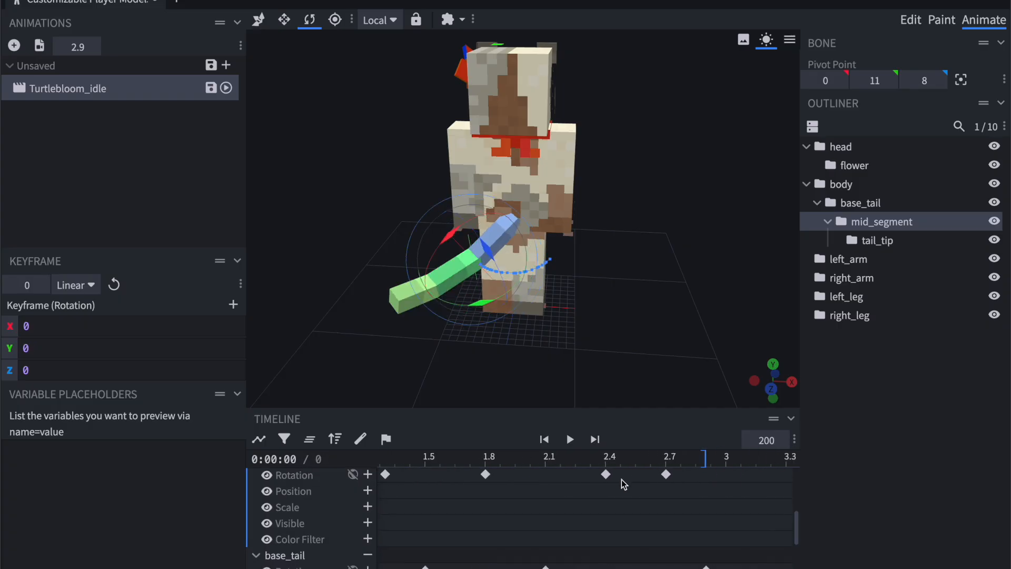
{"action": "left_click", "coordinate": [647, 460]}
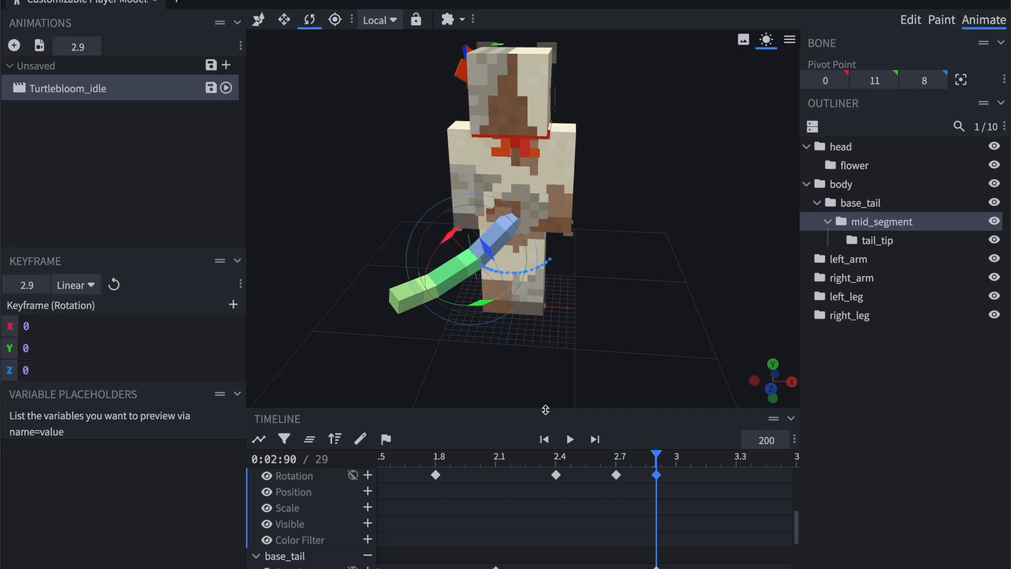
Set the playback speed to 100 and preview the tail motion from the model's side.
{"action": "left_click", "coordinate": [571, 440]}
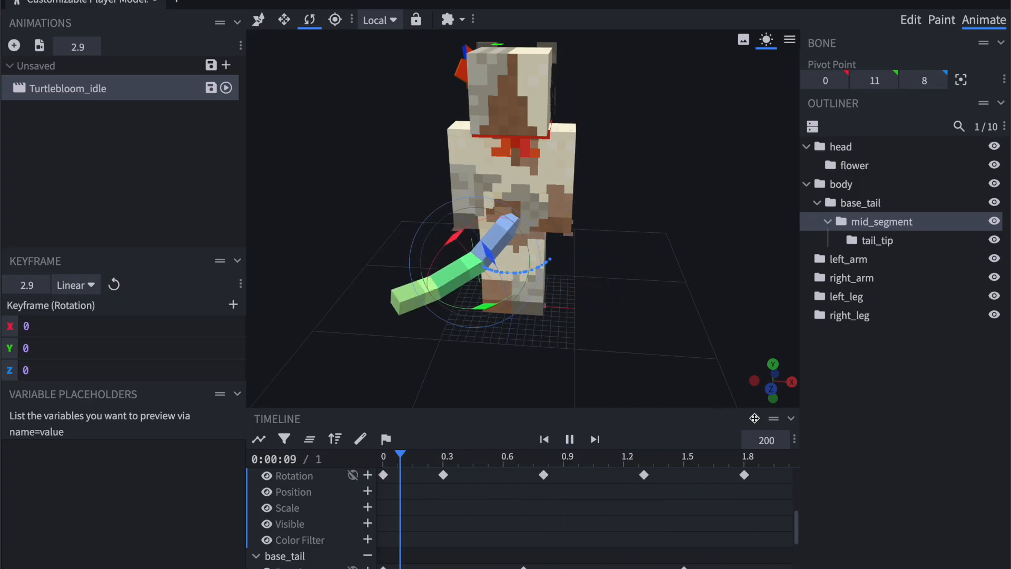
{"action": "left_click", "coordinate": [771, 440]}
{"action": "type", "text": "100"}
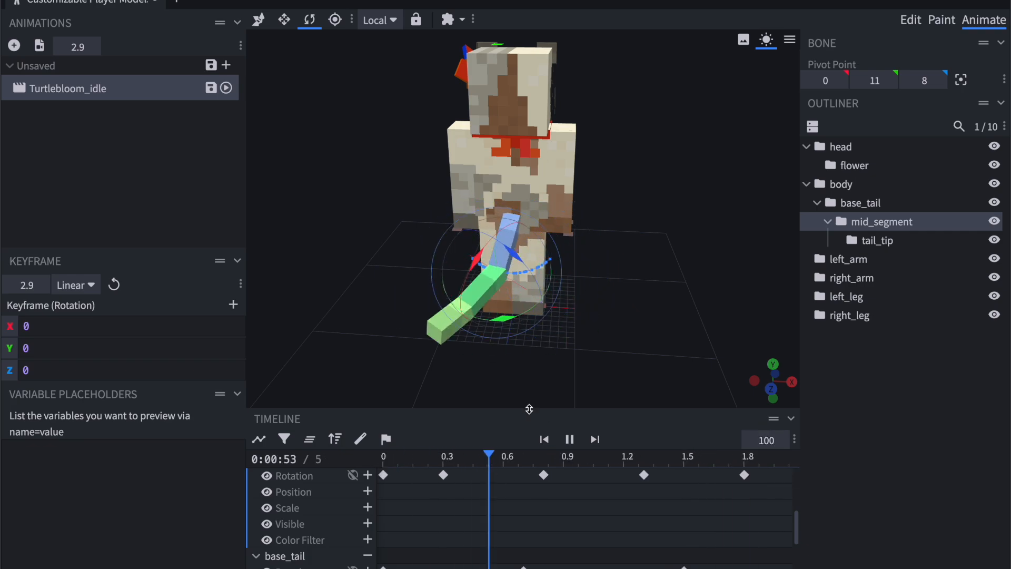
{"action": "left_click_drag", "start_coordinate": [690, 352], "coordinate": [332, 336]}
{"action": "scroll", "coordinate": [332, 337], "scroll_direction": "down", "scroll_amount": 5}
{"action": "left_click_drag", "start_coordinate": [357, 287], "coordinate": [308, 291]}
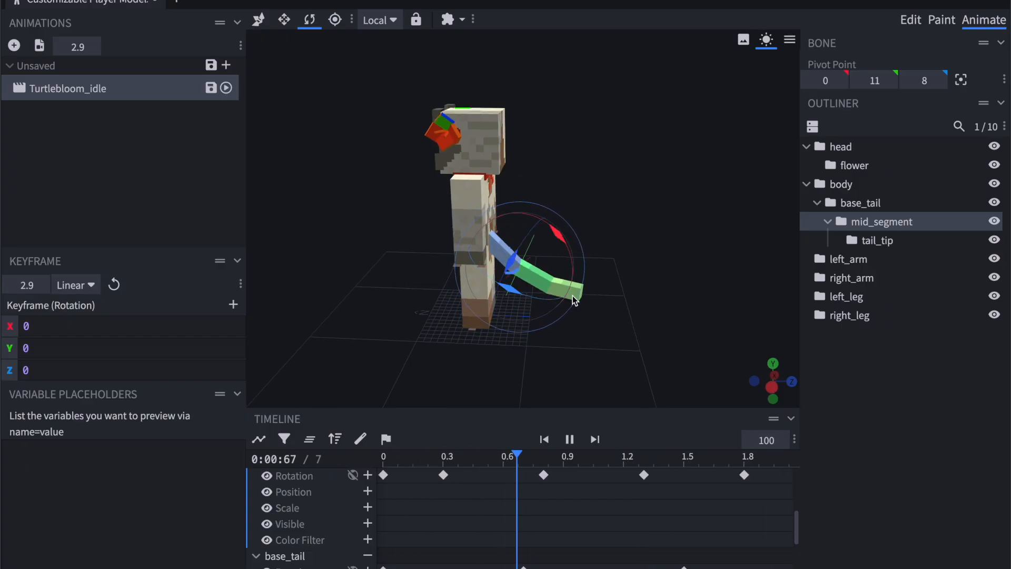
{"action": "left_click", "coordinate": [571, 439]}
Key the tail_tip rotation at 0 s with no rotation and at 0.4 s with Y 15.
{"action": "left_click", "coordinate": [858, 241]}
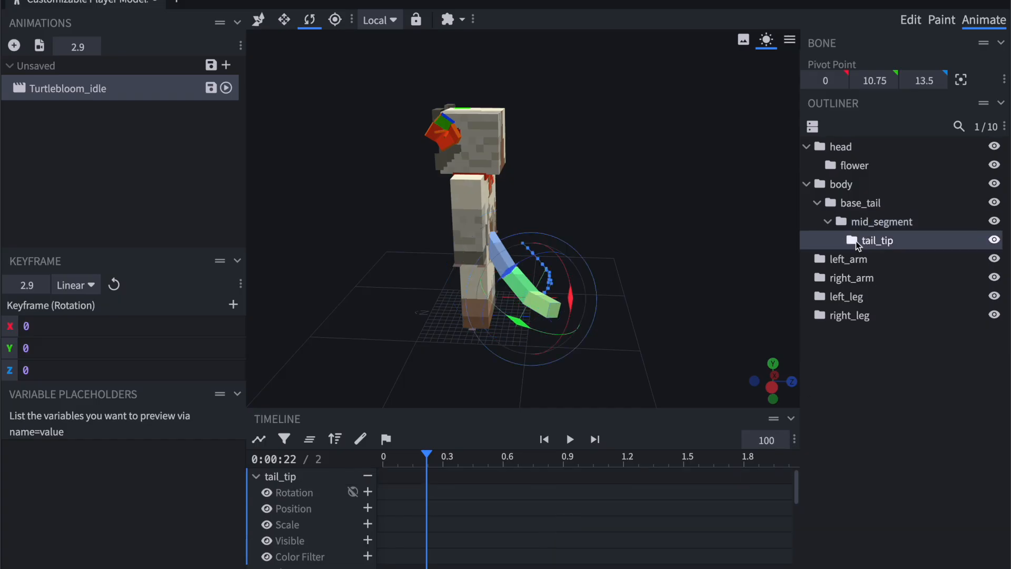
{"action": "scroll", "coordinate": [501, 492], "scroll_direction": "down", "scroll_amount": 1}
{"action": "left_click_drag", "start_coordinate": [627, 343], "coordinate": [513, 354]}
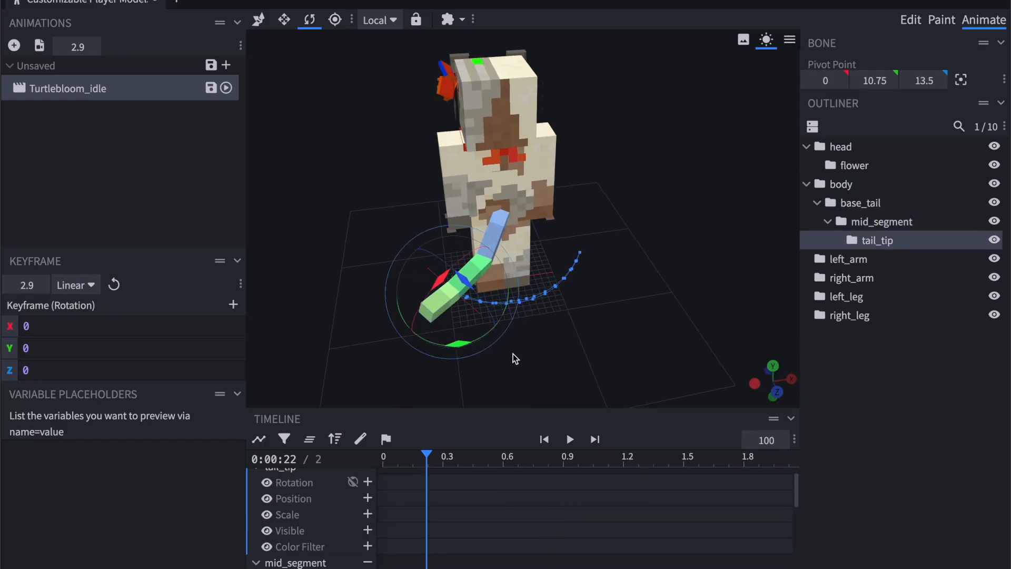
{"action": "left_click", "coordinate": [393, 459]}
{"action": "left_click_drag", "start_coordinate": [393, 459], "coordinate": [464, 459]}
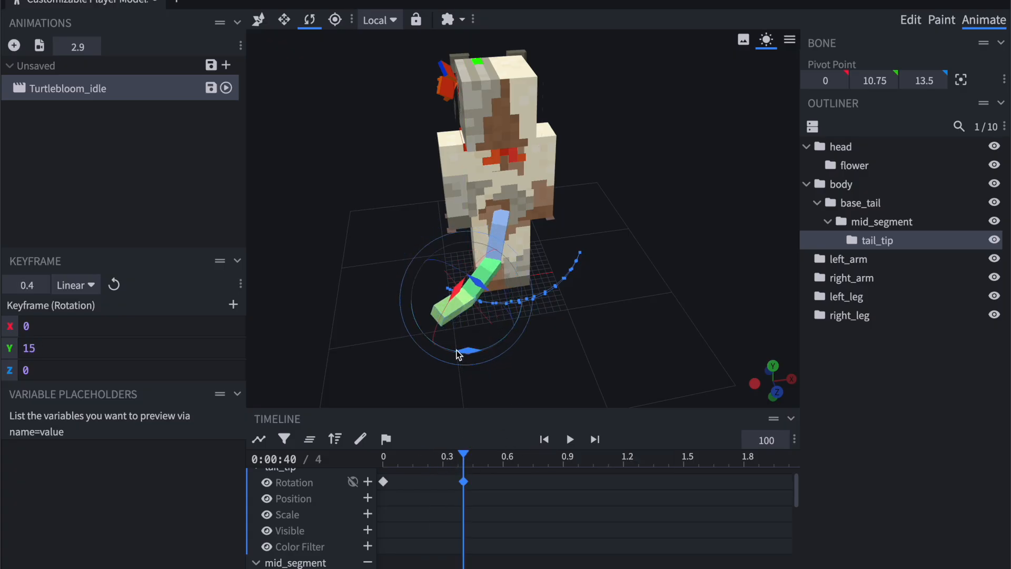
{"action": "left_click", "coordinate": [386, 460]}
{"action": "left_click", "coordinate": [463, 460]}
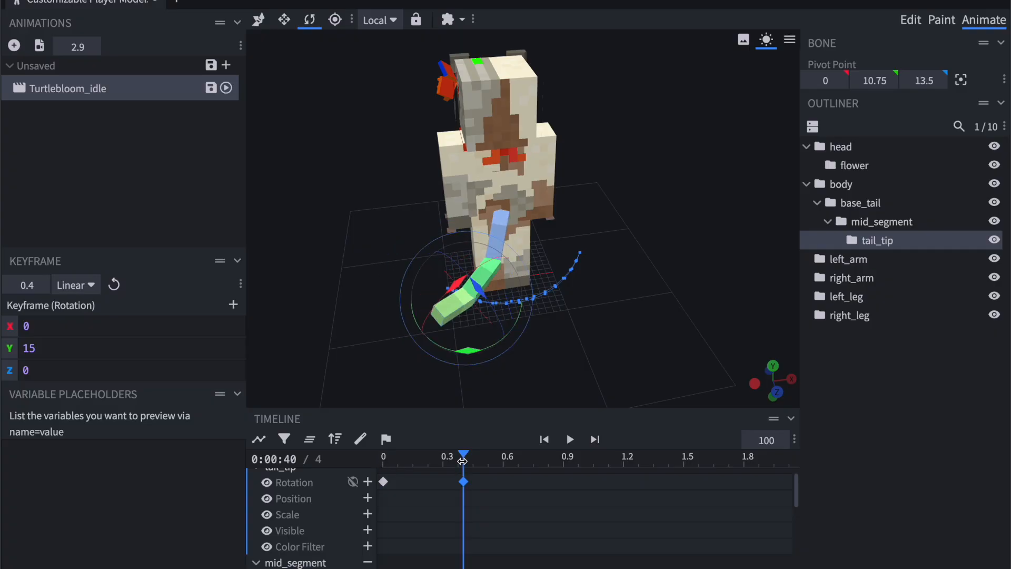
Key the tail_tip rotation at 0.8 s, and at 1.2 s with X, Y and Z at 0.
{"action": "left_click", "coordinate": [553, 460]}
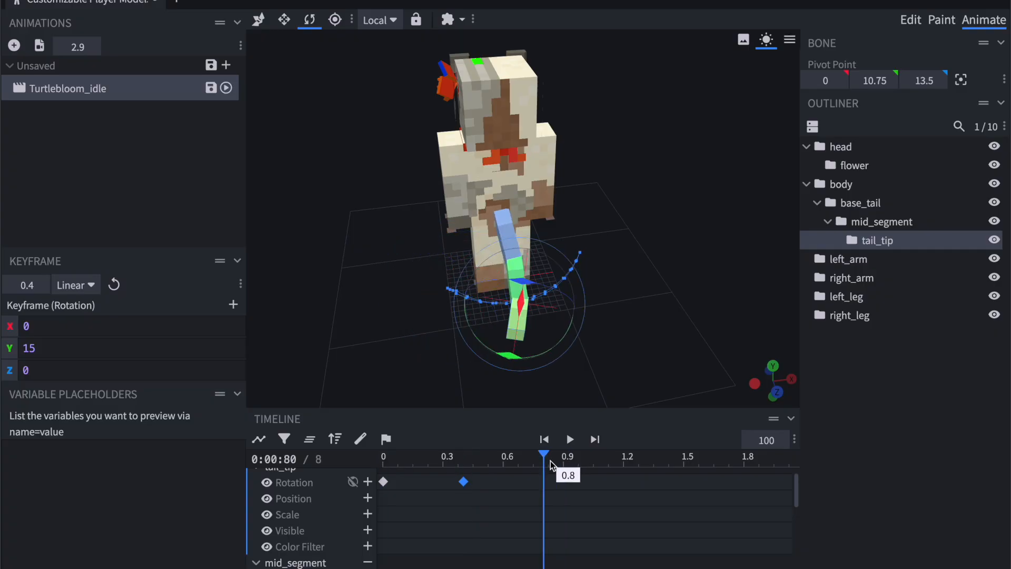
{"action": "left_click_drag", "start_coordinate": [506, 357], "coordinate": [505, 357]}
{"action": "left_click", "coordinate": [624, 461]}
{"action": "left_click_drag", "start_coordinate": [550, 332], "coordinate": [568, 316]}
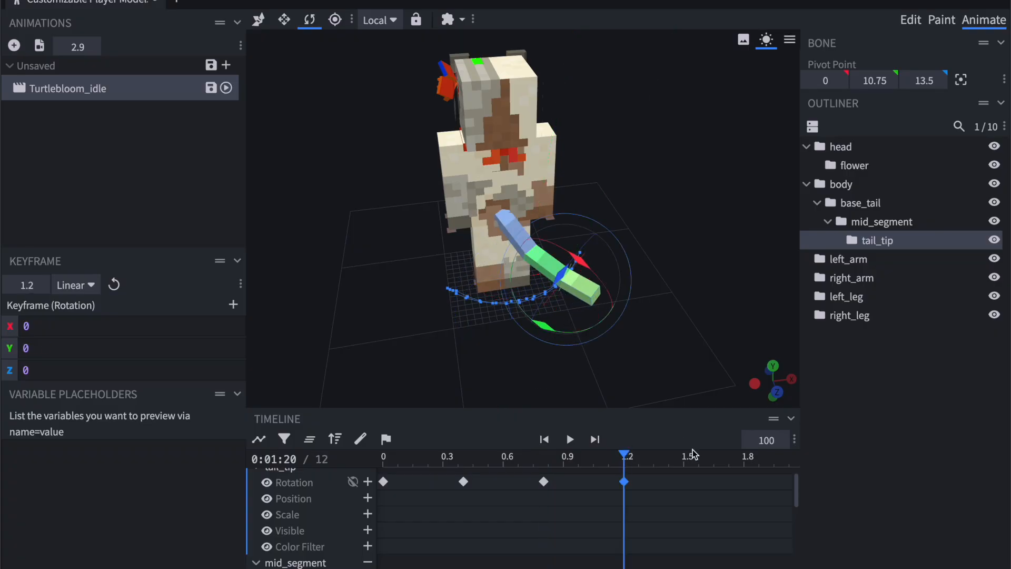
Key the tail_tip rotation at 1.6 s with Y about -9.66 and at 2 s with Y about -17.16.
{"action": "left_click", "coordinate": [705, 460]}
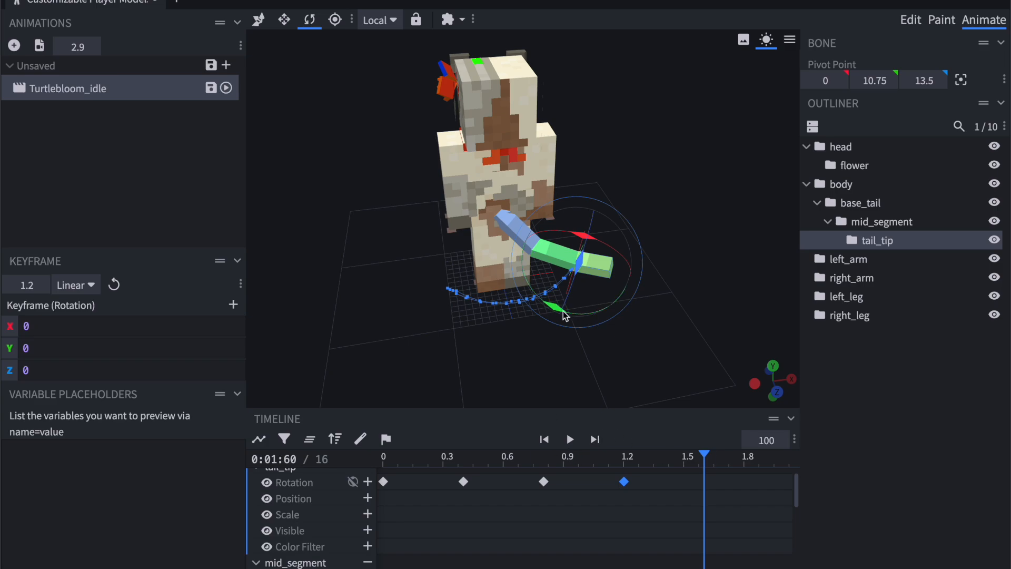
{"action": "right_click_drag", "start_coordinate": [608, 324], "coordinate": [545, 328]}
{"action": "left_click_drag", "start_coordinate": [545, 327], "coordinate": [547, 305]}
{"action": "left_click_drag", "start_coordinate": [650, 334], "coordinate": [567, 319]}
{"action": "scroll", "coordinate": [704, 485], "scroll_direction": "right", "scroll_amount": 3}
{"action": "left_click", "coordinate": [654, 459]}
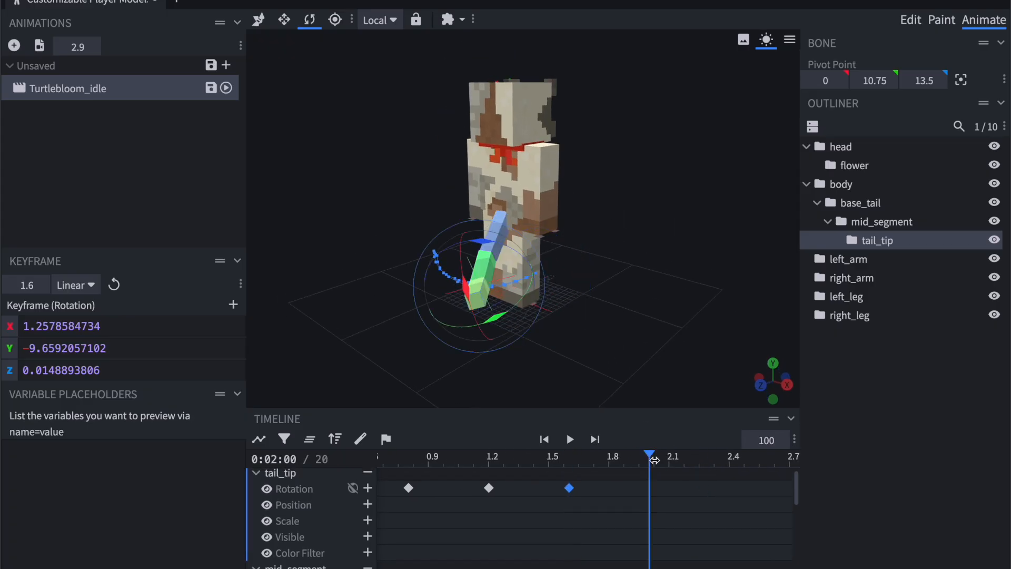
{"action": "left_click_drag", "start_coordinate": [533, 344], "coordinate": [607, 375]}
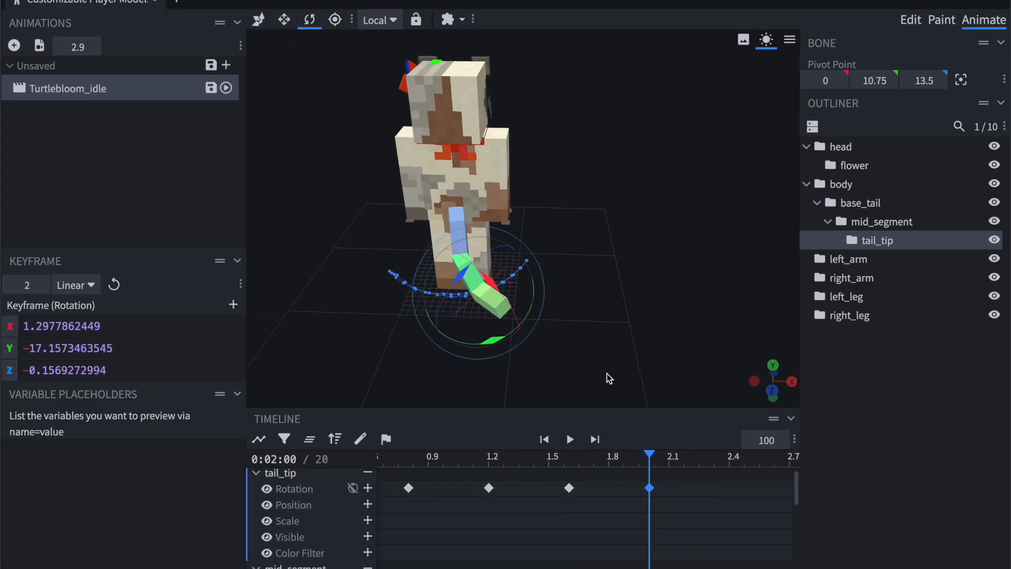
Key the tail_tip rotation at 2.5 s with Y about -22.16 and at 2.7 s with Y about -9.66.
{"action": "scroll", "coordinate": [660, 495], "scroll_direction": "right", "scroll_amount": 3}
{"action": "left_click", "coordinate": [610, 458]}
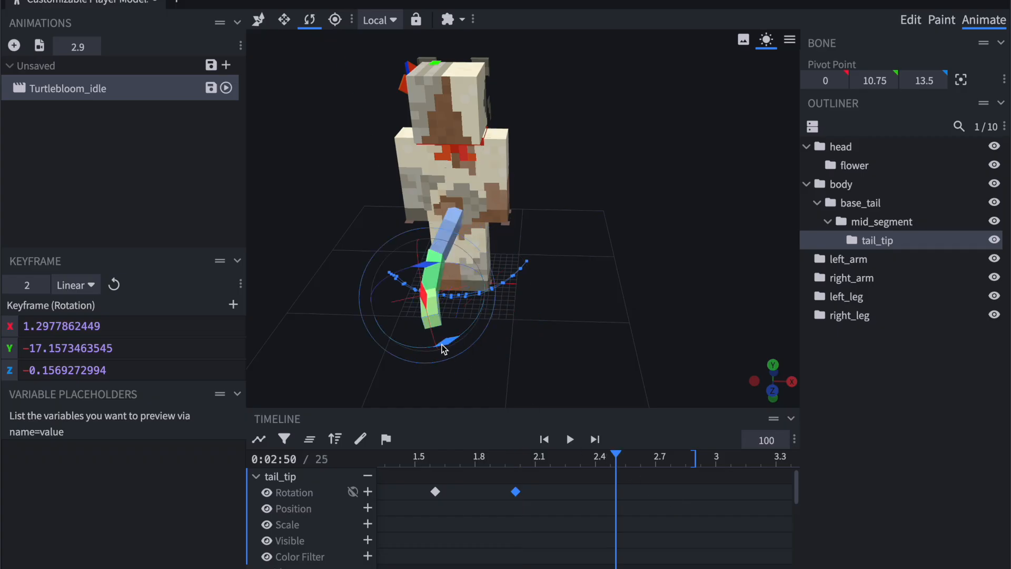
{"action": "left_click", "coordinate": [653, 460]}
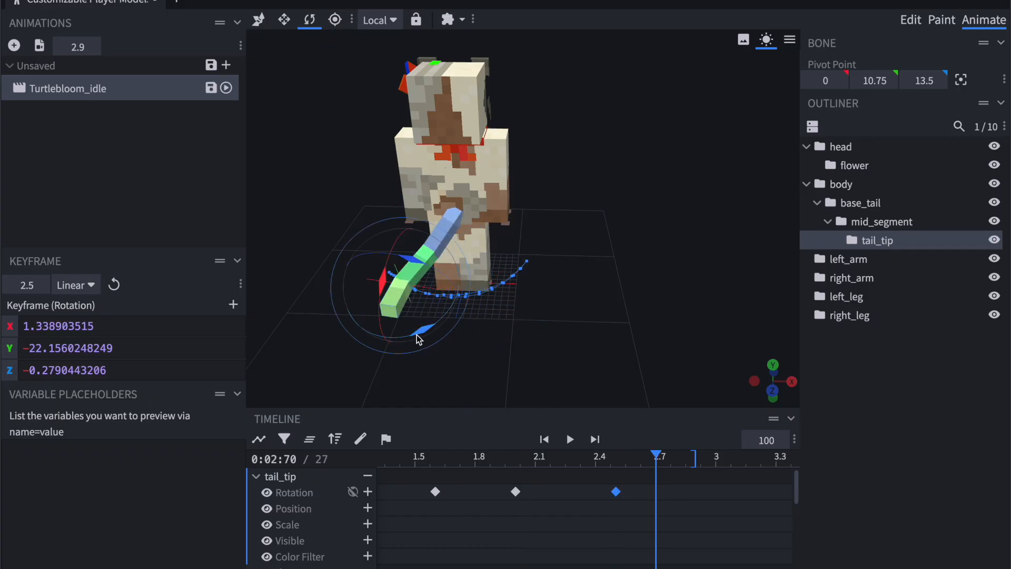
Copy the tail_tip rotation keyframe from time 0 and paste it at 2.9 s.
{"action": "scroll", "coordinate": [522, 462], "scroll_direction": "left", "scroll_amount": 5}
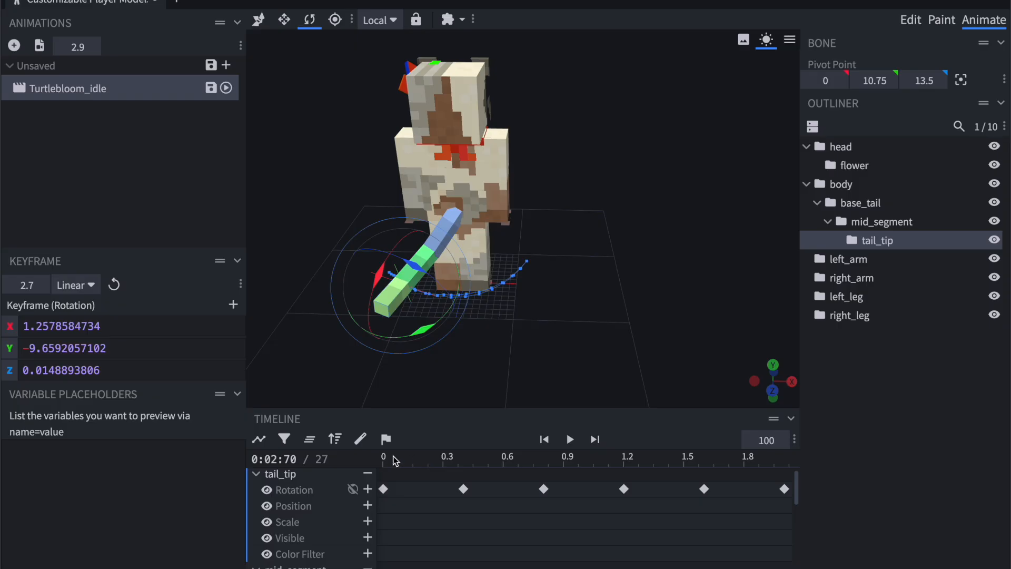
{"action": "left_click_drag", "start_coordinate": [394, 459], "coordinate": [378, 457]}
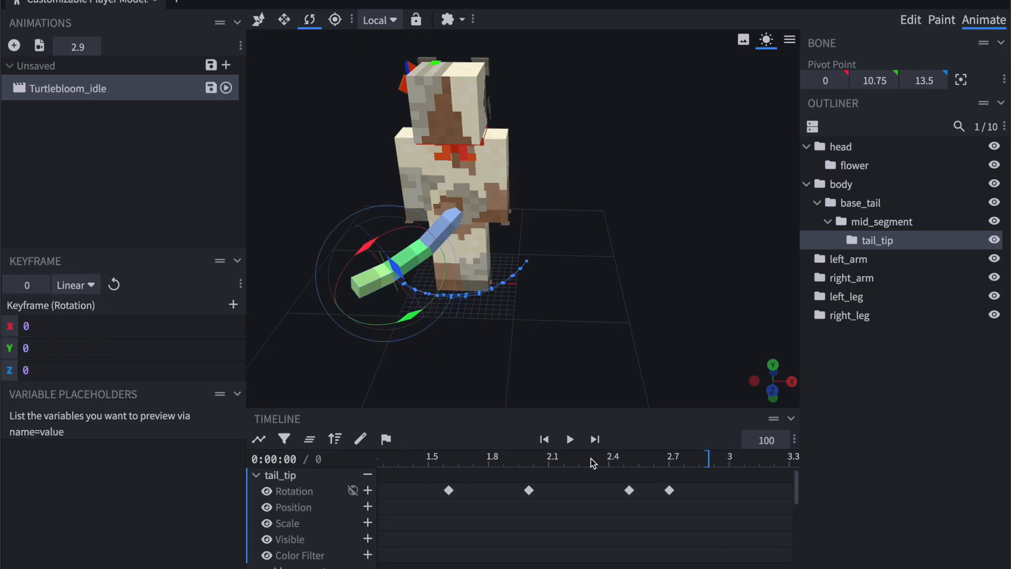
{"action": "left_click", "coordinate": [555, 460]}
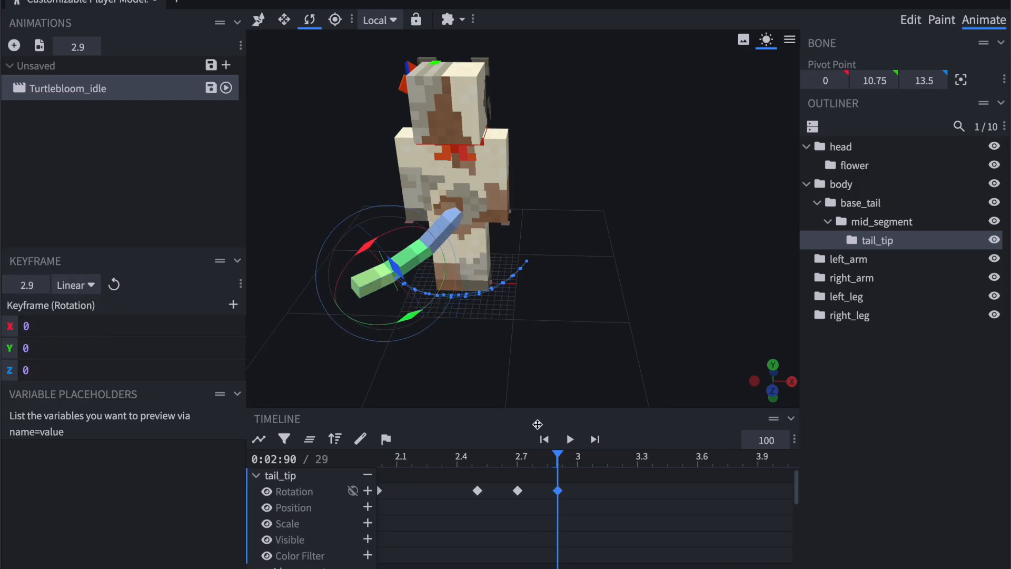
Play the animation and examine the tail sway from the model's side, front and above.
{"action": "left_click", "coordinate": [570, 439]}
{"action": "left_click_drag", "start_coordinate": [606, 327], "coordinate": [734, 317]}
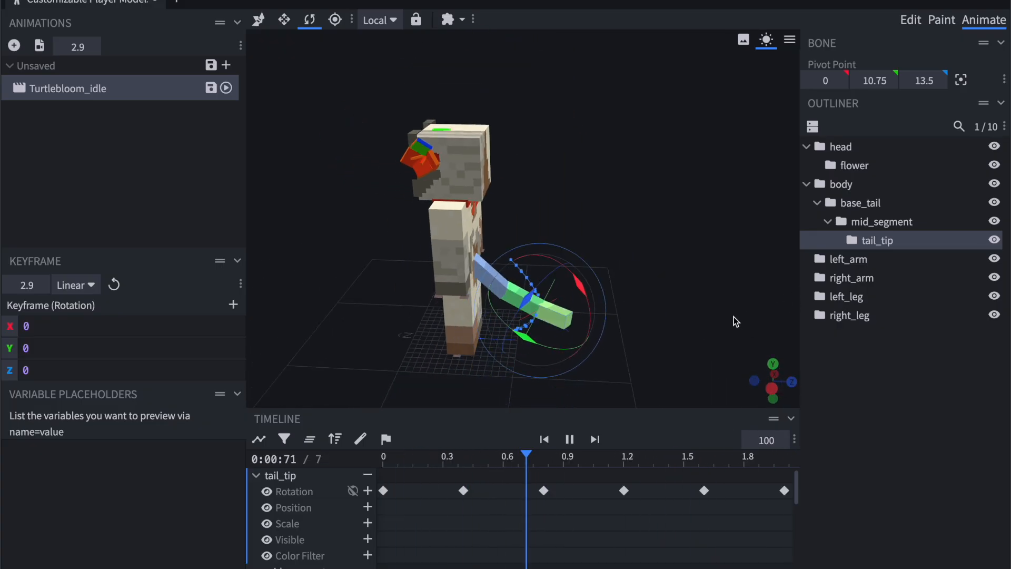
{"action": "left_click_drag", "start_coordinate": [734, 277], "coordinate": [621, 196]}
{"action": "scroll", "coordinate": [352, 336], "scroll_direction": "up", "scroll_amount": 3}
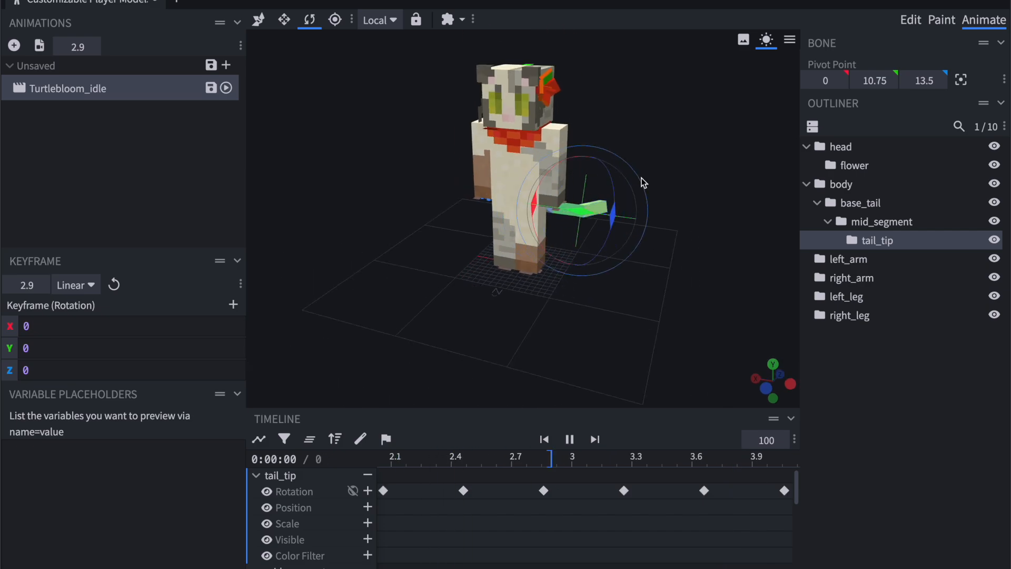
{"action": "left_click_drag", "start_coordinate": [664, 150], "coordinate": [614, 181]}
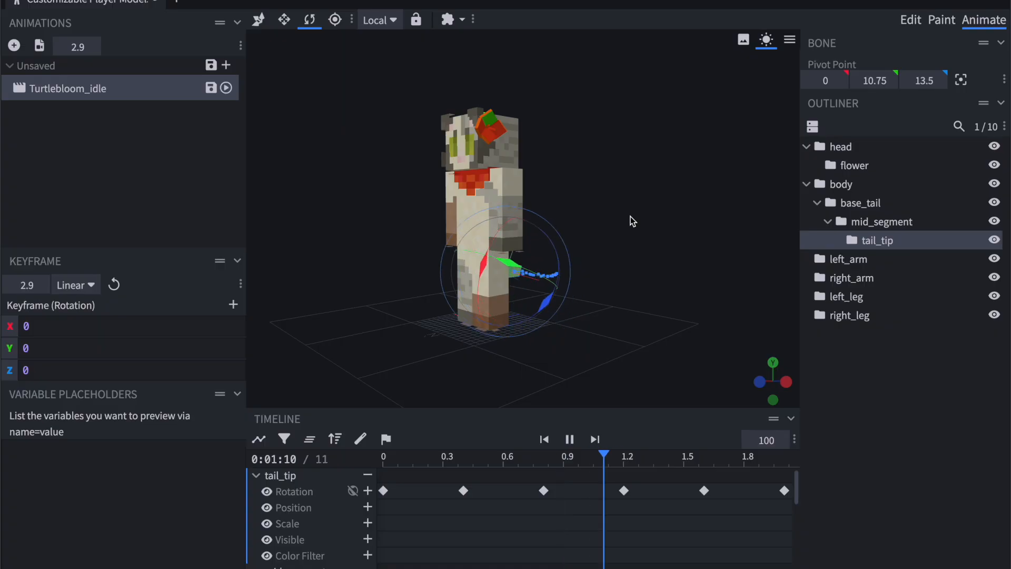
{"action": "left_click_drag", "start_coordinate": [630, 217], "coordinate": [629, 248]}
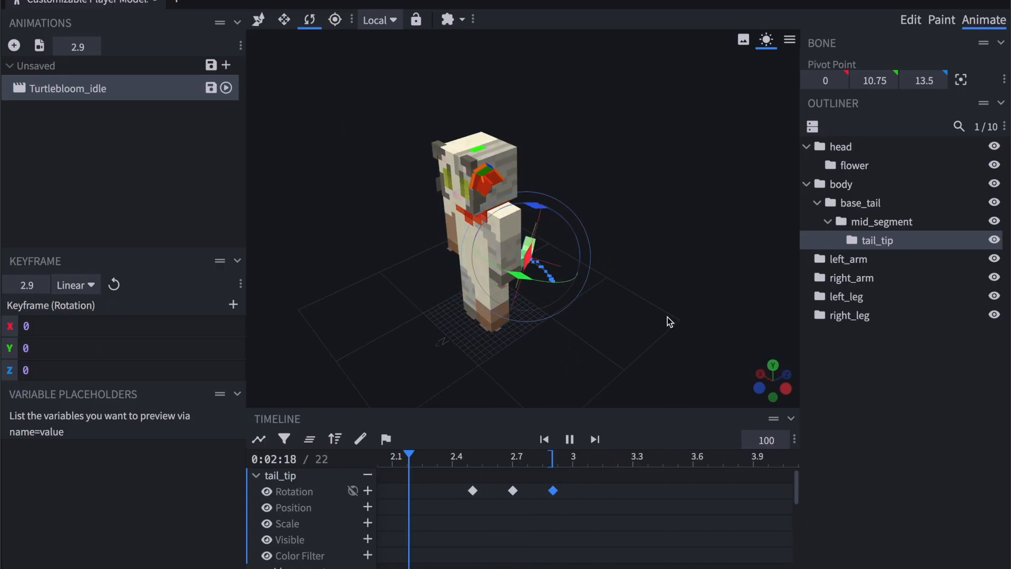
Save the Turtlebloom_idle animation to the Downloads folder as turtle_idle.json.
{"action": "left_click", "coordinate": [211, 88]}
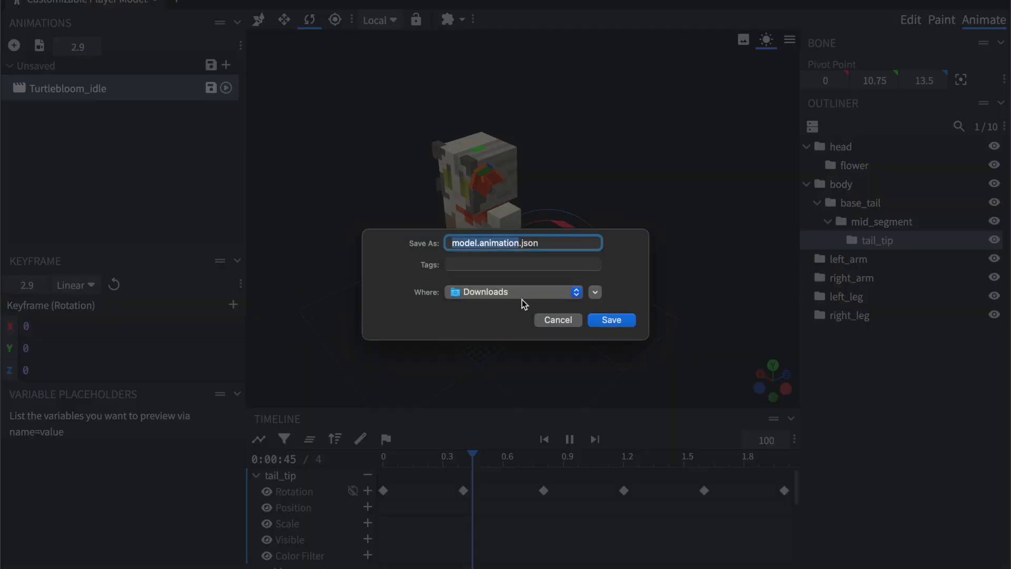
{"action": "type", "text": "turtle_idle"}
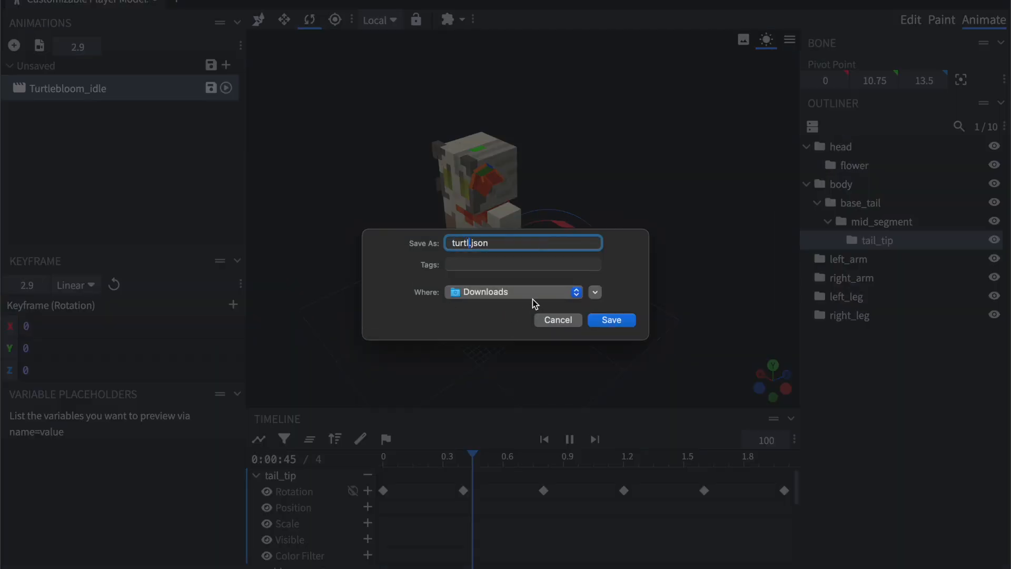
{"action": "key", "text": "Return"}
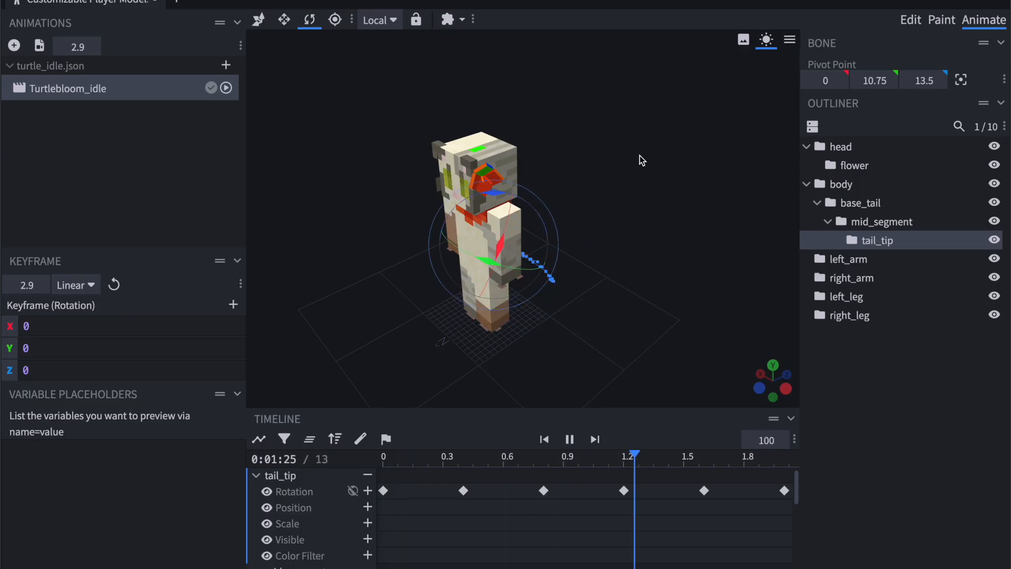
{"action": "left_click_drag", "start_coordinate": [639, 156], "coordinate": [451, 147]}
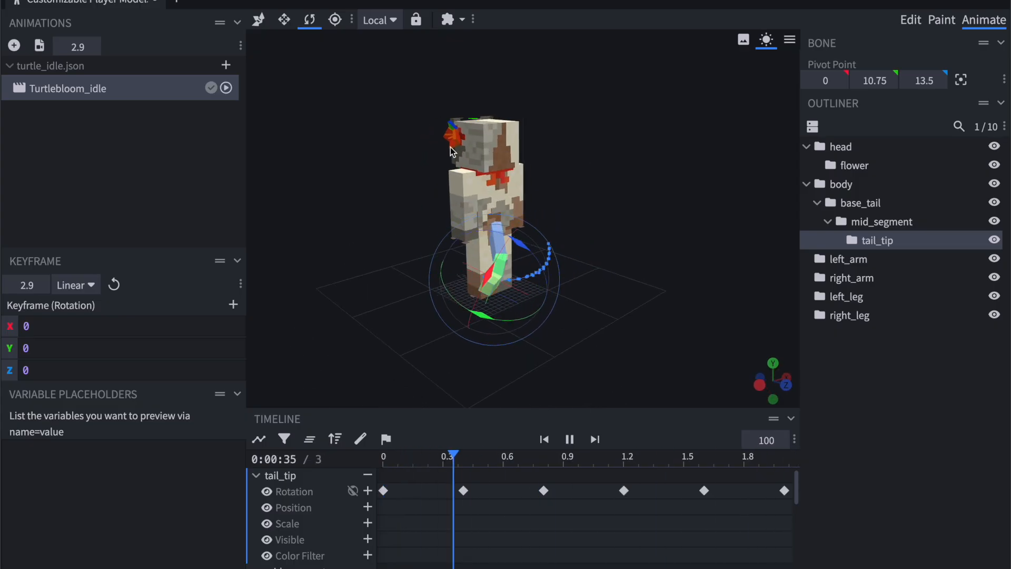
{"action": "left_click_drag", "start_coordinate": [700, 221], "coordinate": [742, 212]}
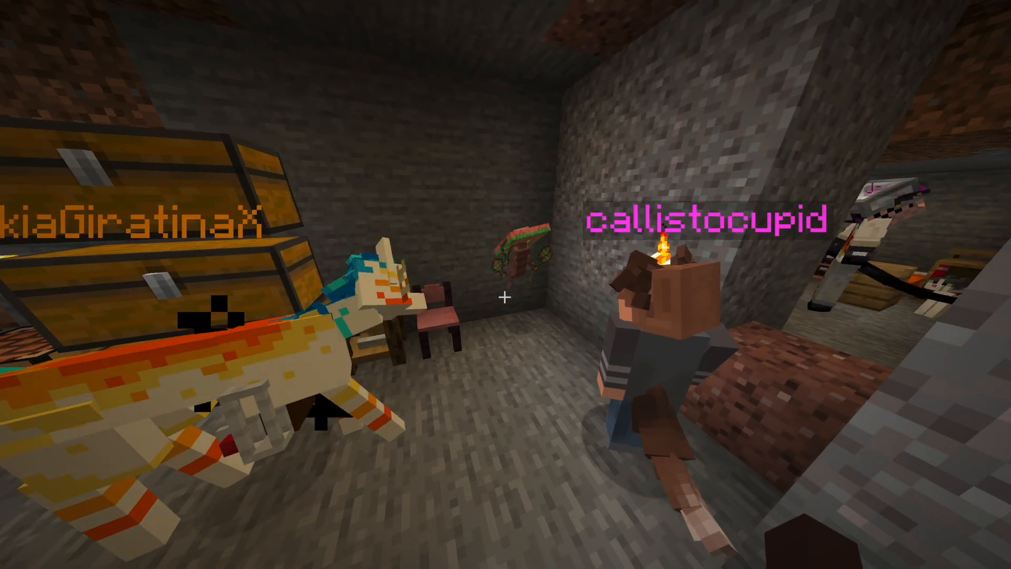
{"action": "key", "text": "a"}
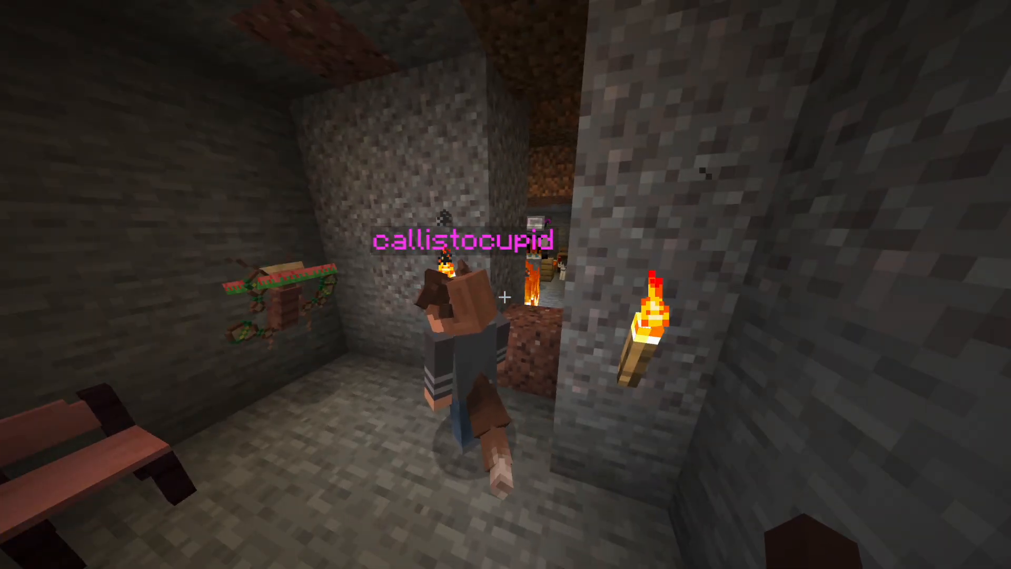